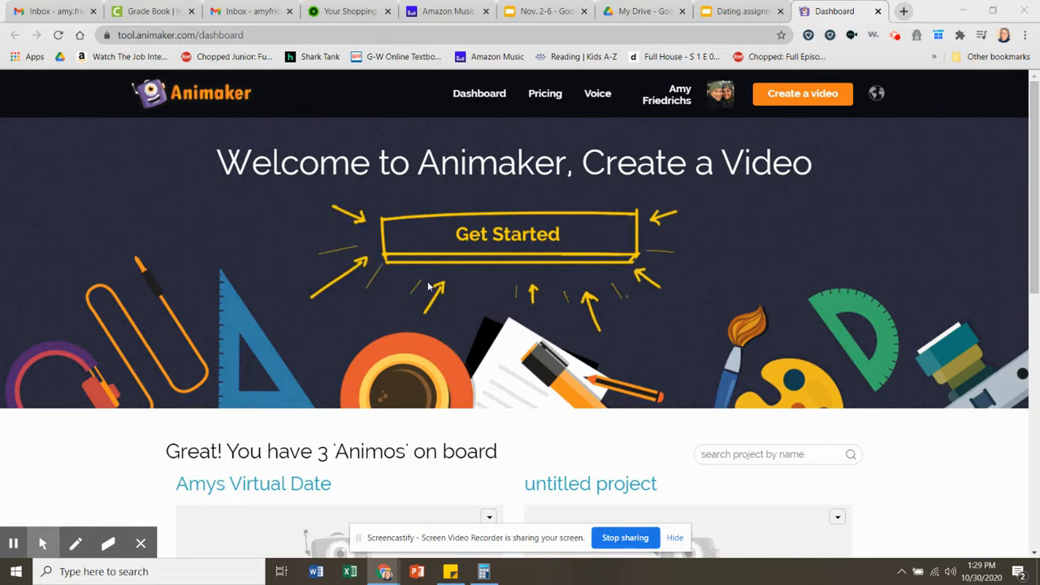
- Start a new video project from the Blank template
left_click(480, 244)
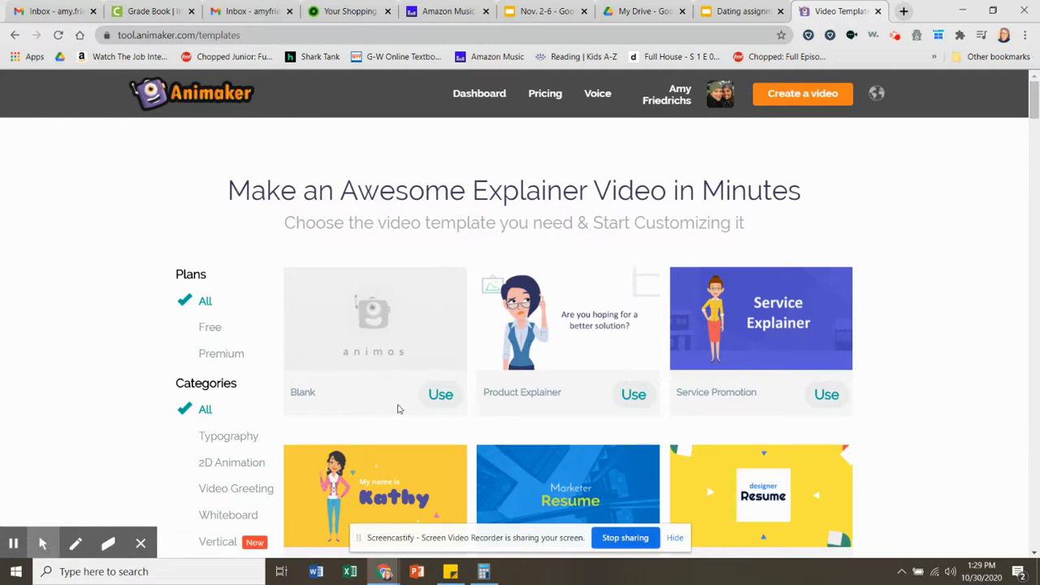
left_click(438, 396)
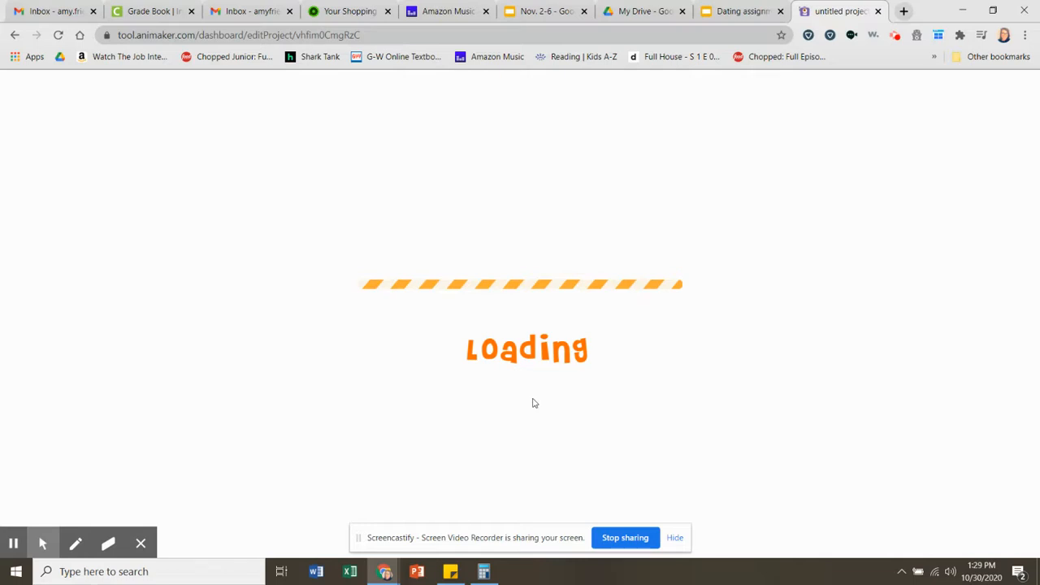
- Check the site's Flash permission and dismiss the Tutorials window
left_click(106, 36)
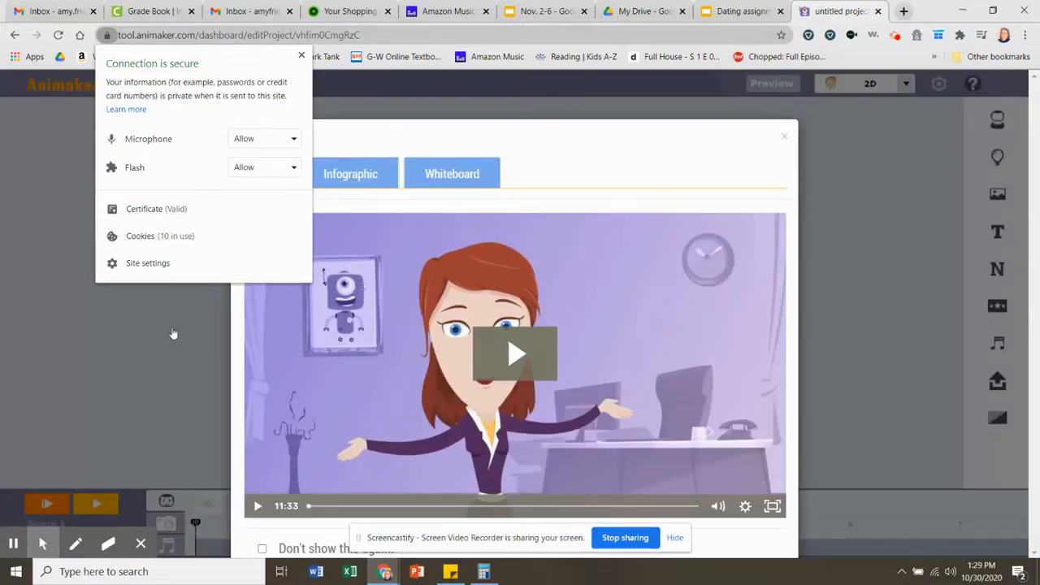
left_click(173, 333)
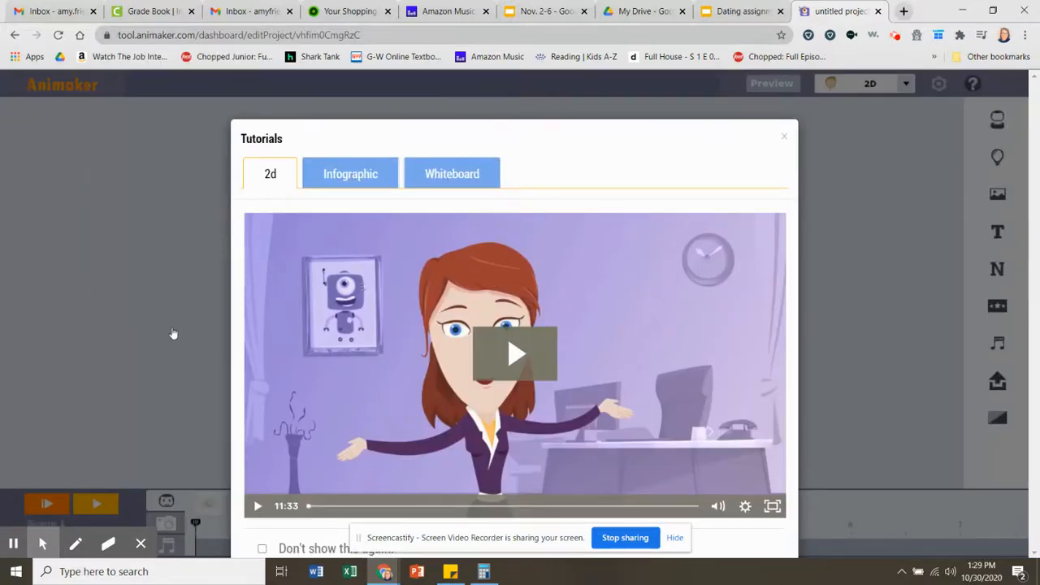
left_click(172, 333)
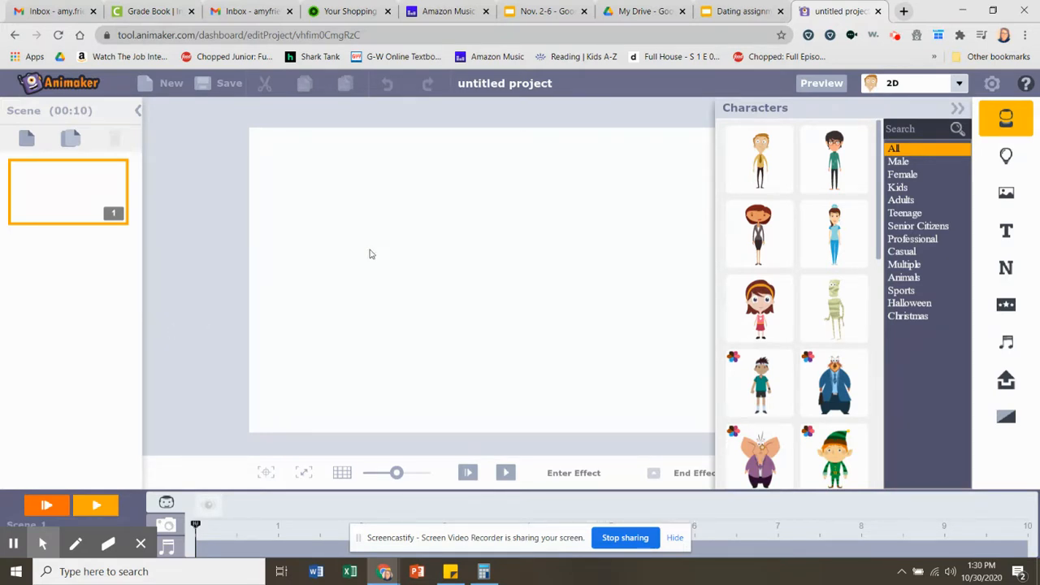
- Rename the untitled project with the owner's first name in possessive form, without an apostrophe, followed by "Date Project"
double_click(529, 89)
double_click(529, 89)
left_click(529, 88)
left_click_drag(560, 88, 458, 88)
type("Amys")
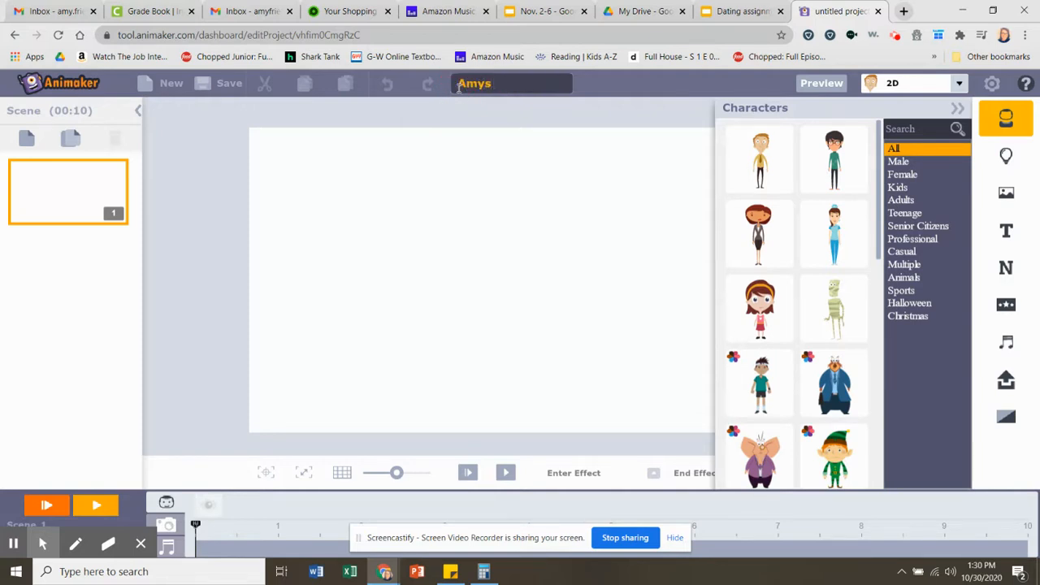
type(" Date Project")
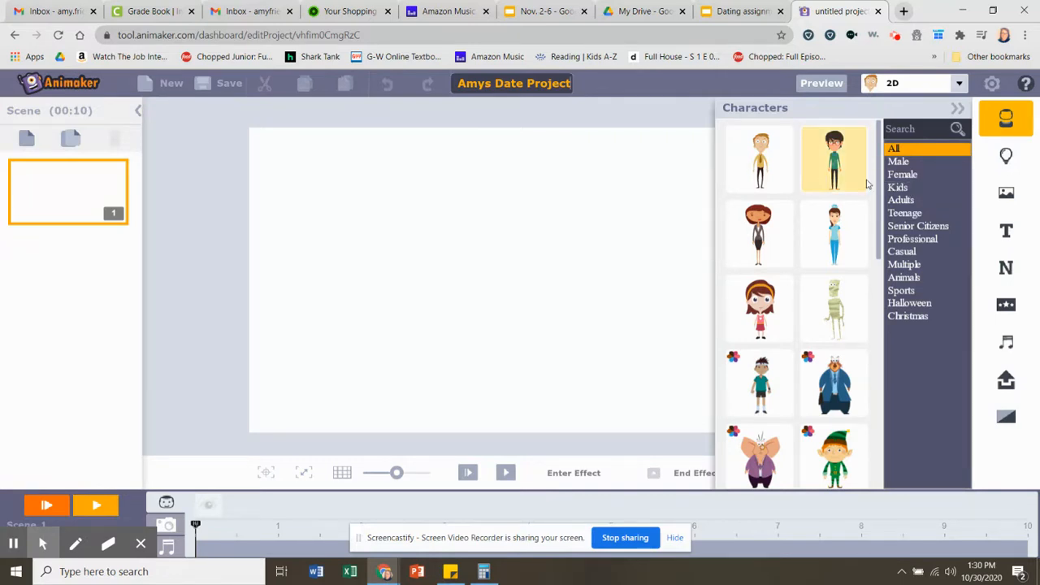
- Add the dark-haired male character in the green sweater and place him on the scene's left side
left_click(850, 164)
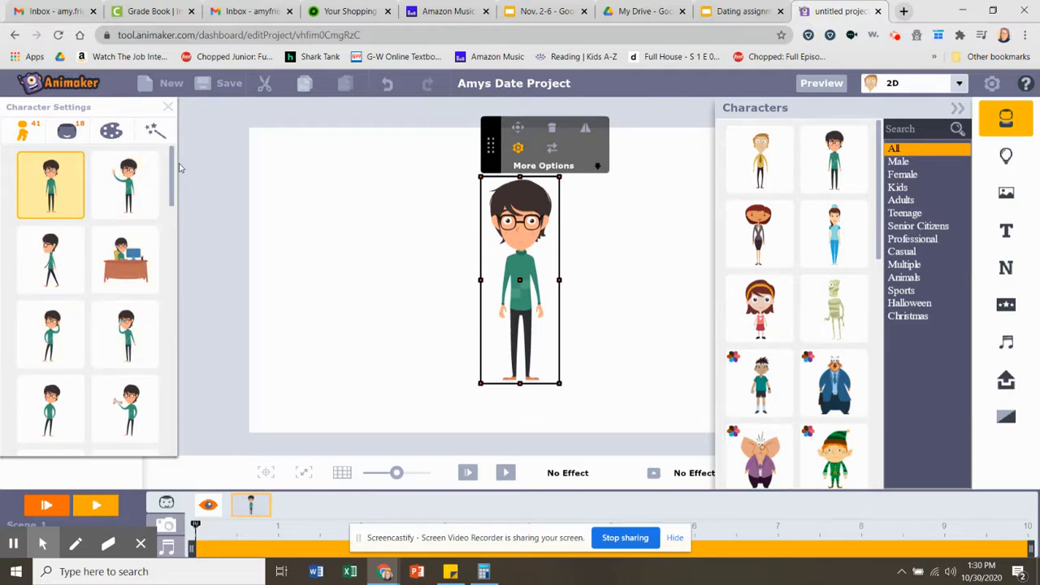
mouse_move(172, 166)
left_mouse_down()
mouse_move(173, 220)
mouse_move(172, 176)
left_mouse_up()
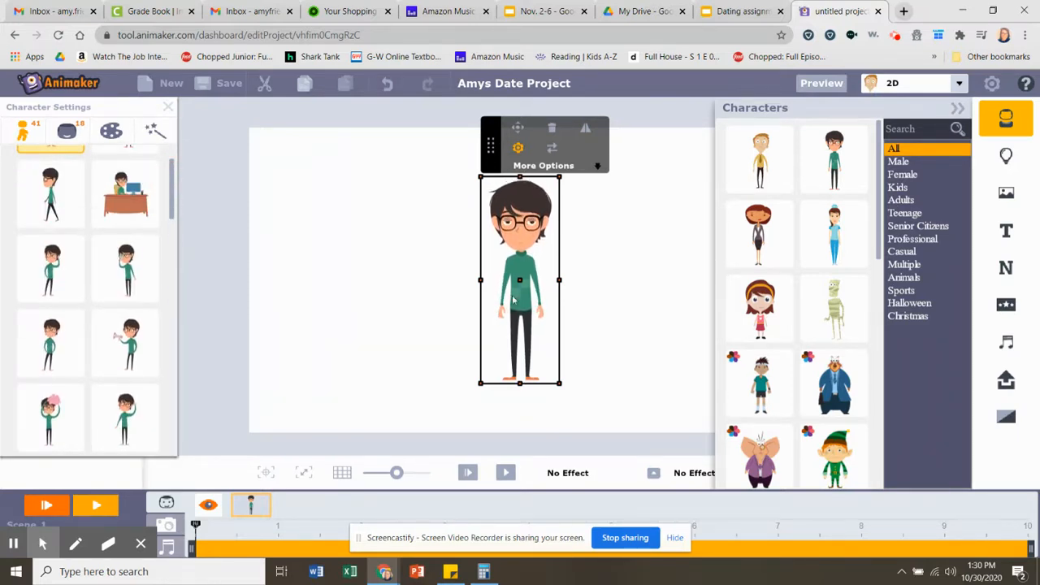
left_click_drag(520, 291, 326, 318)
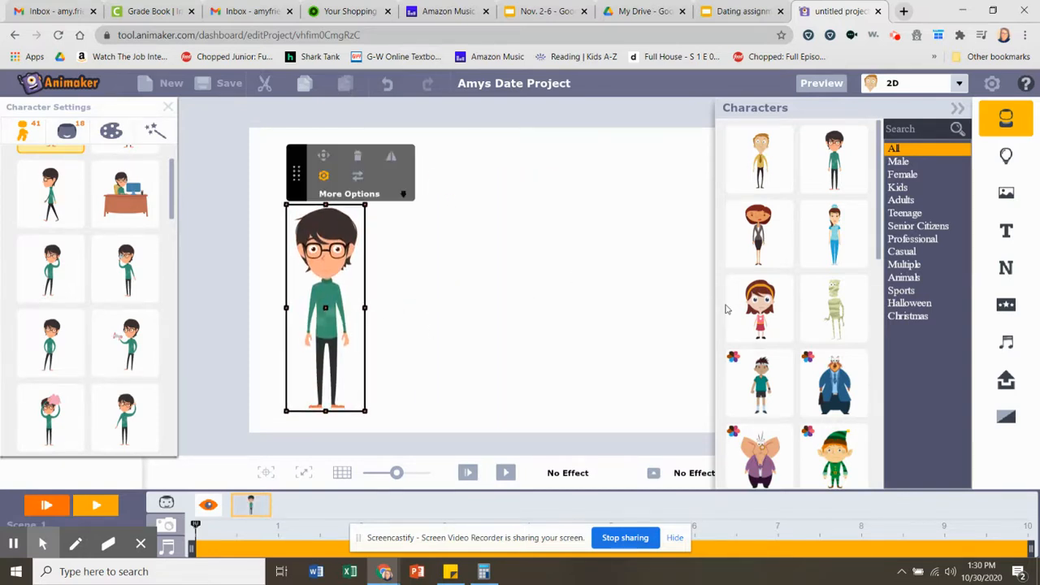
- Add the girl character with the orange headband and place her on the scene's right side, opposite the man
left_click(753, 321)
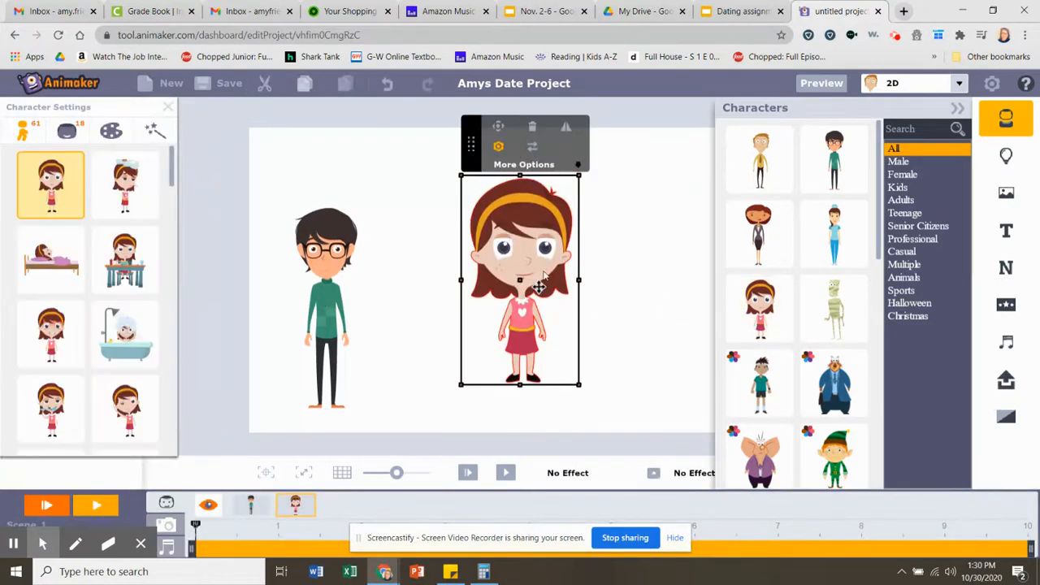
left_click(545, 266)
left_click_drag(544, 267, 634, 287)
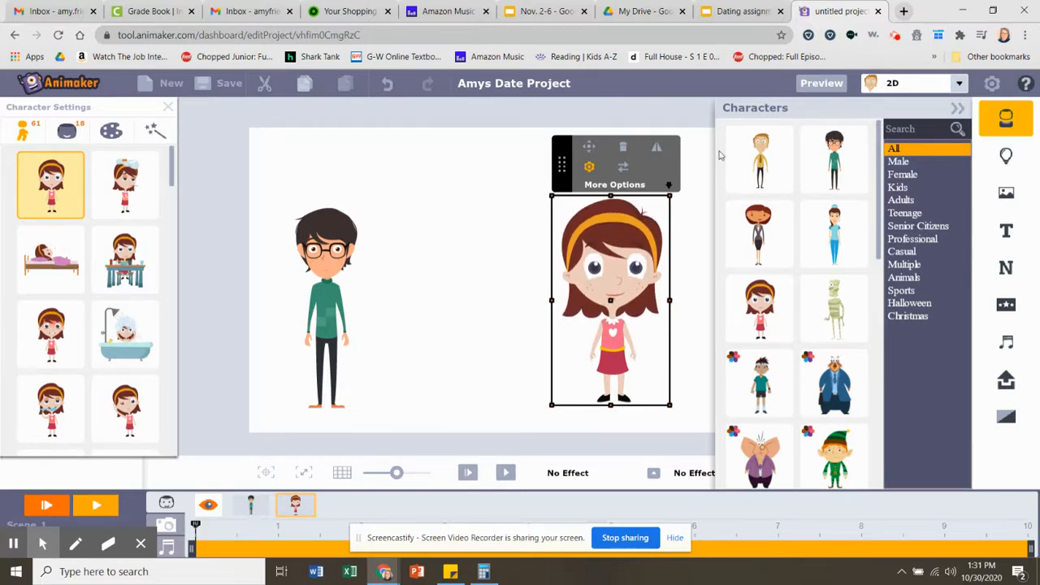
- Apply the green hills picture background and move the girl slightly right and down onto the grass
left_click(1007, 156)
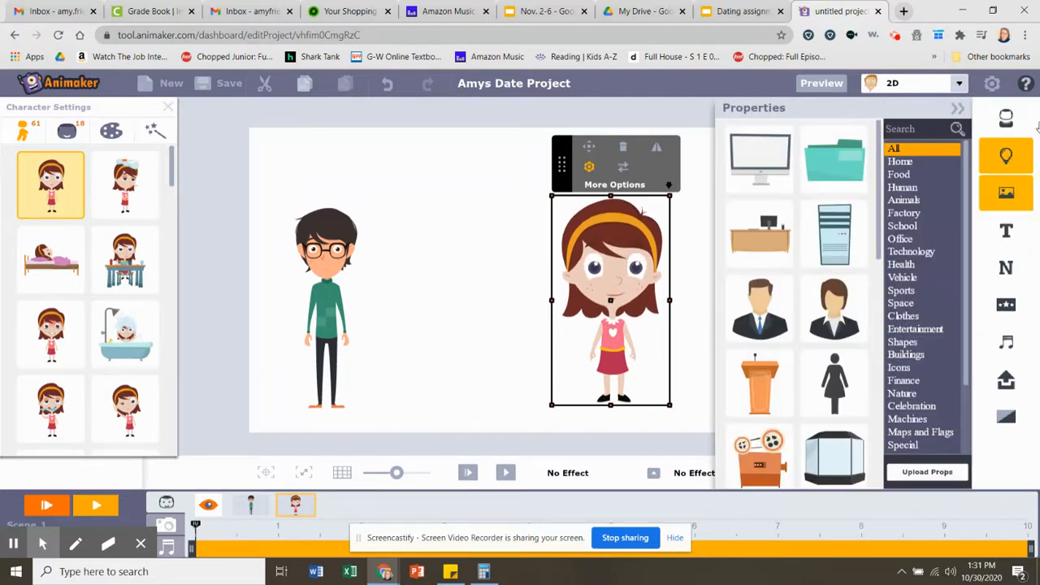
left_click(1021, 188)
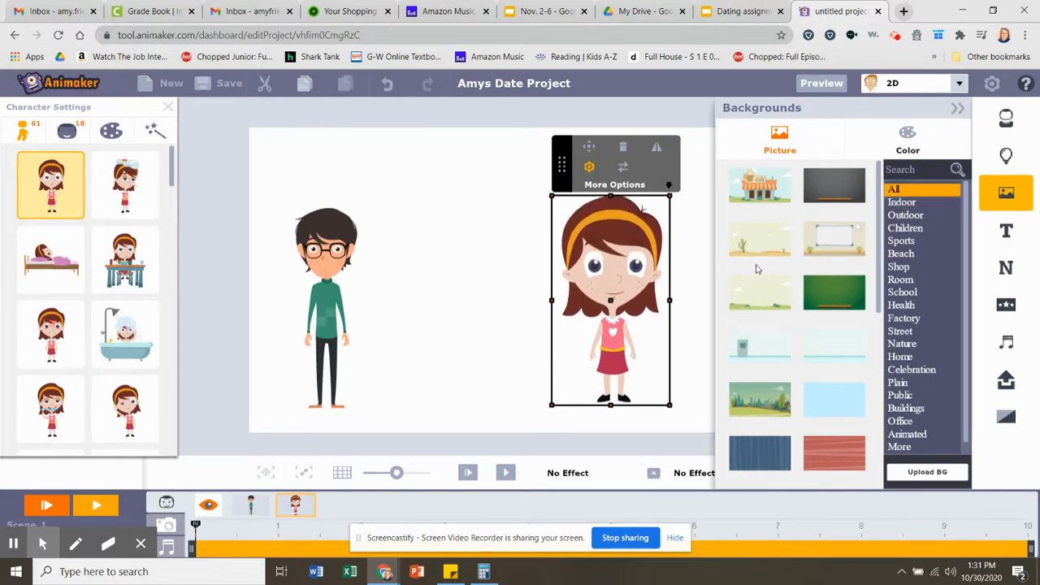
left_click(758, 295)
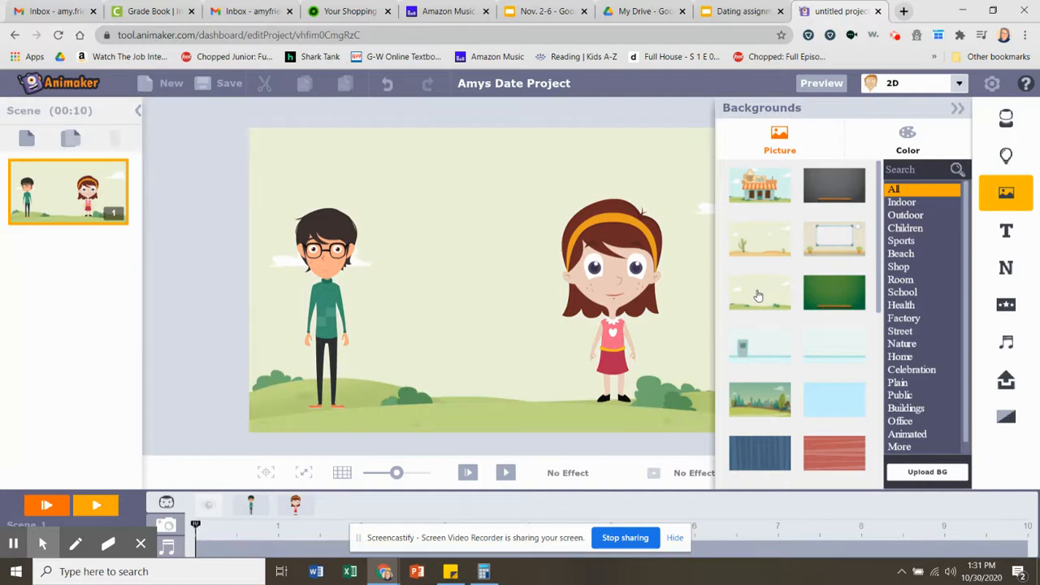
left_click(620, 302)
left_click_drag(620, 303, 628, 306)
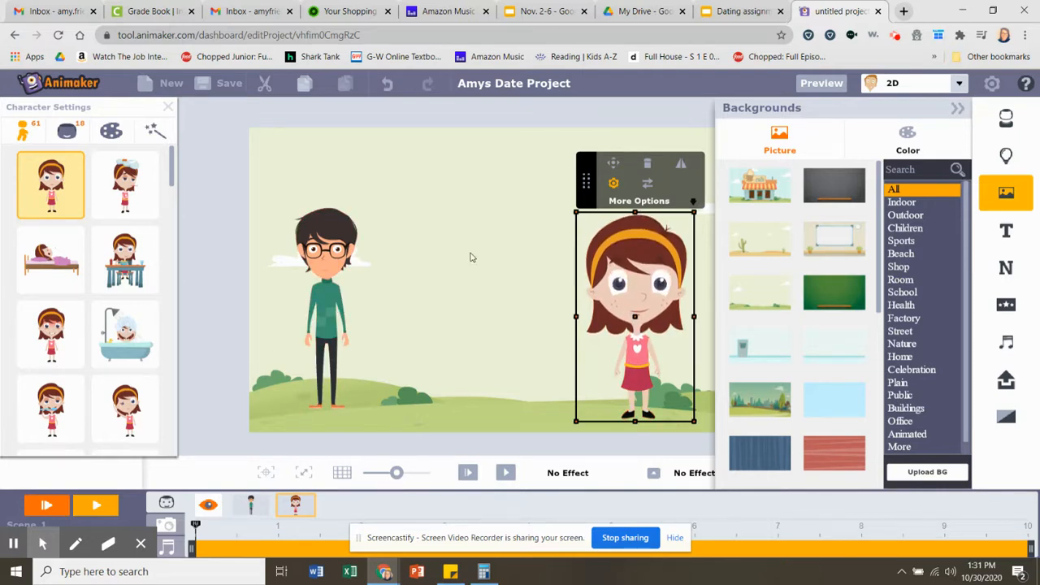
left_click(168, 106)
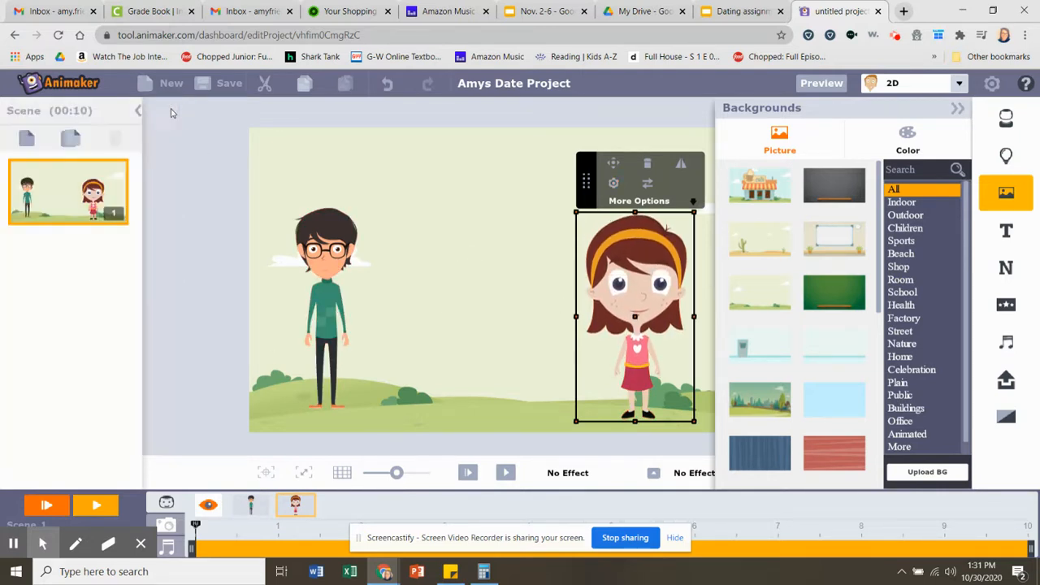
- Add a wide orange speech bubble to the scene with the text "Hello"
left_click(1007, 234)
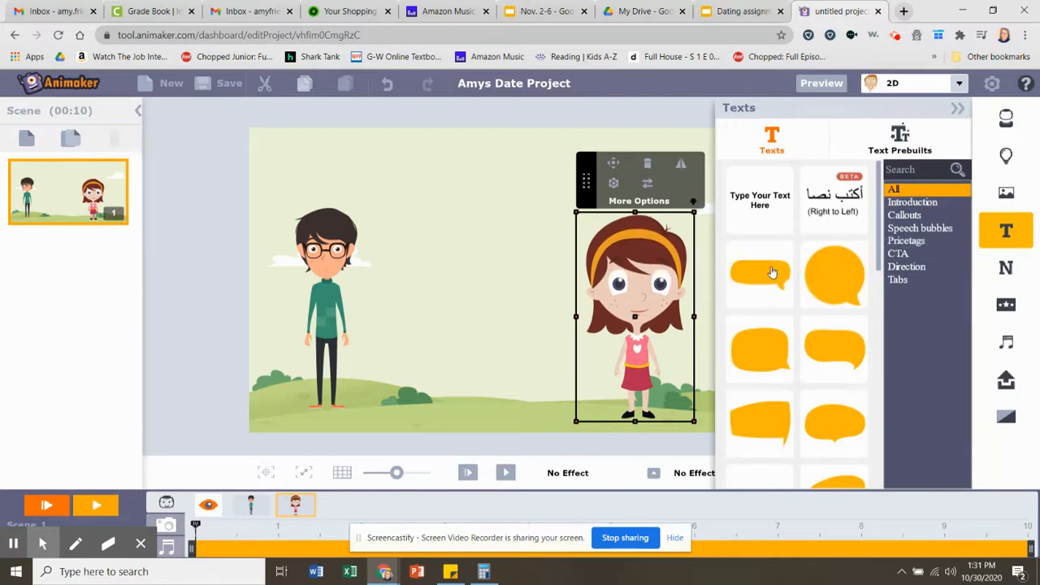
left_click(773, 273)
double_click(536, 306)
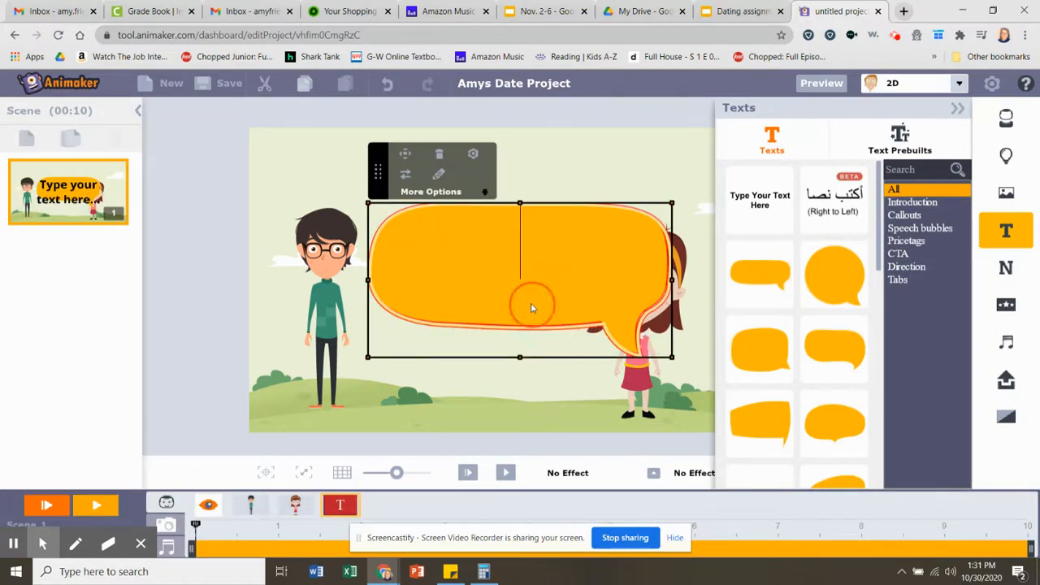
type("Hello")
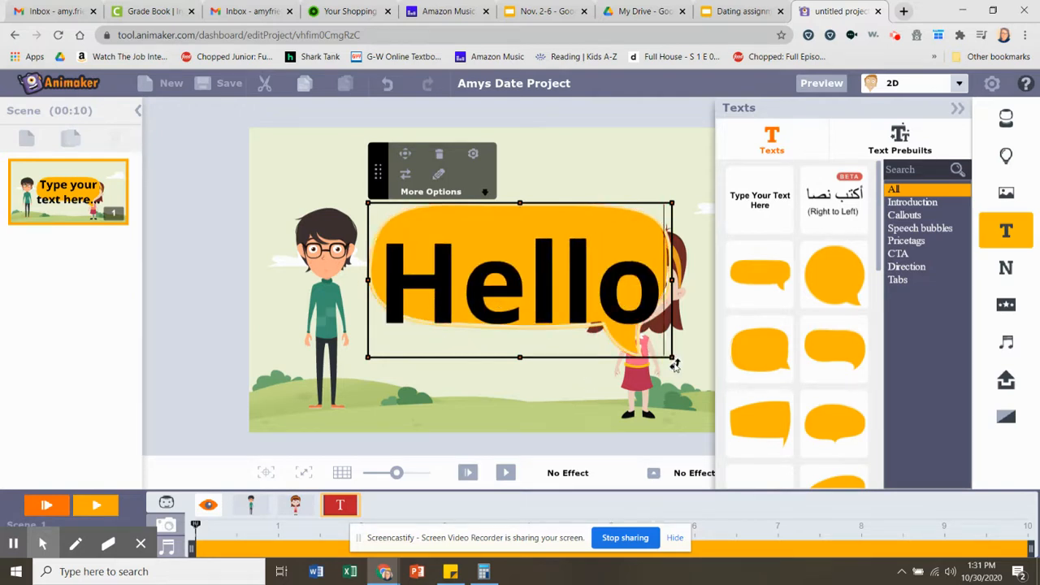
- Shrink the "Hello" speech bubble and move it up near the man's head
double_click(607, 292)
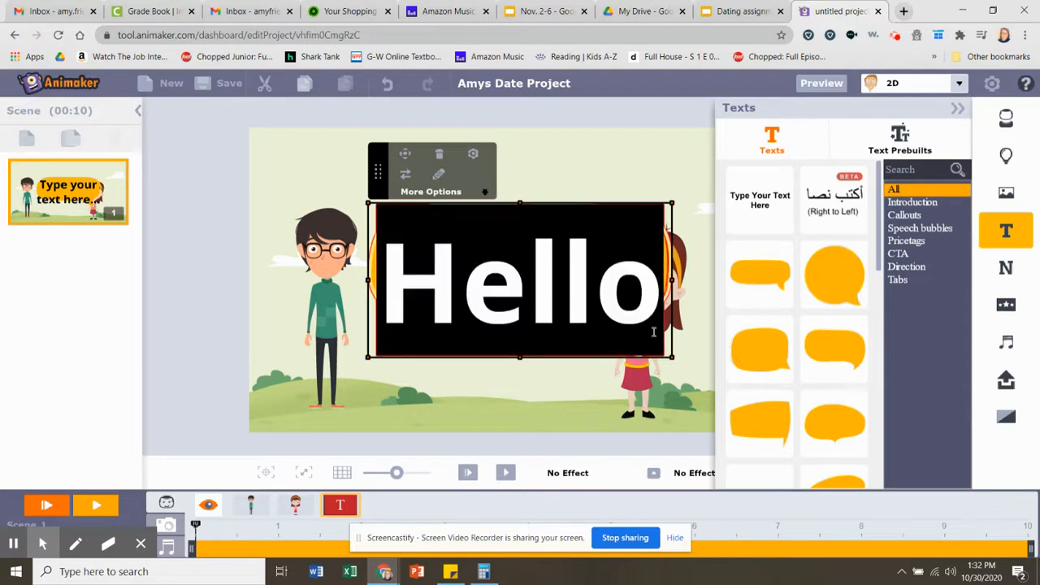
left_click_drag(672, 357, 564, 304)
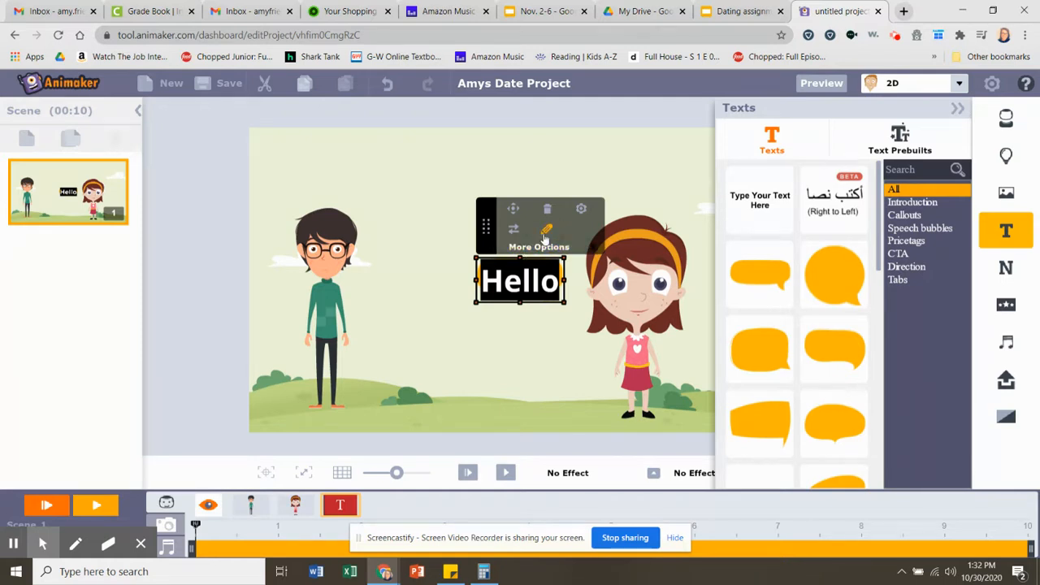
left_click(516, 276)
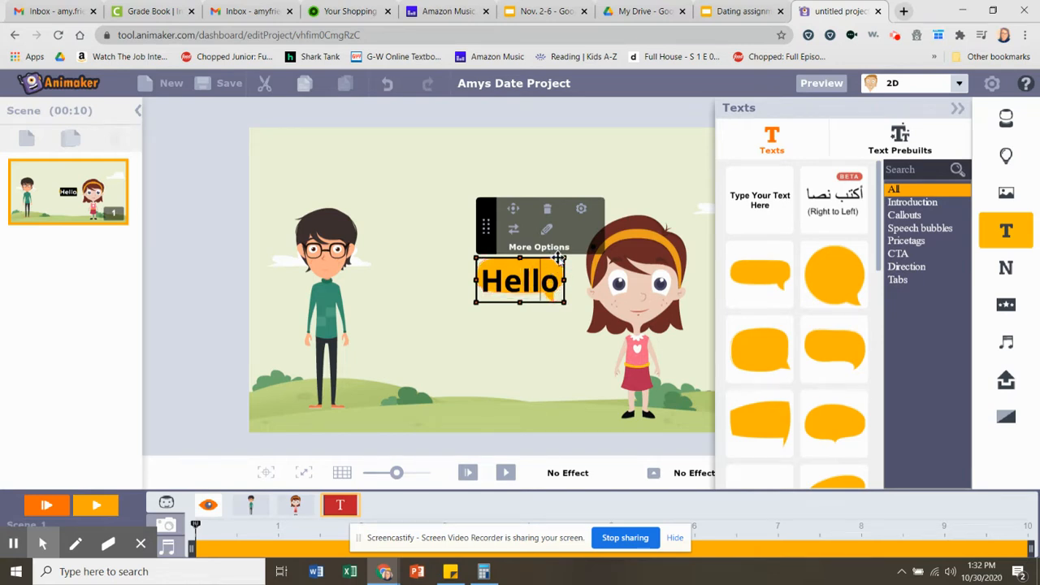
left_click_drag(559, 260, 481, 186)
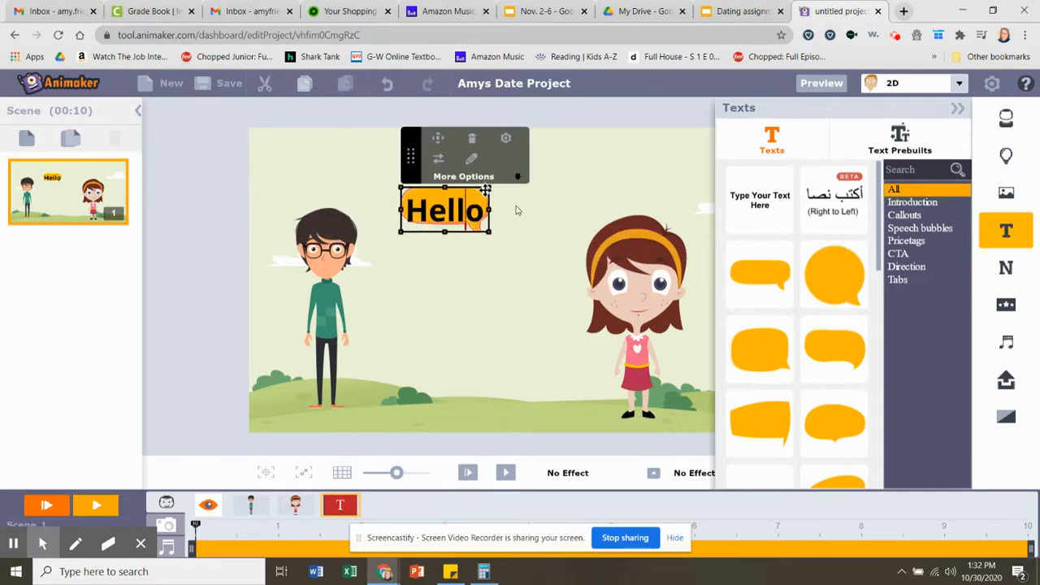
- Delete the "Hello" speech bubble from the scene
left_click(472, 143)
left_click(471, 334)
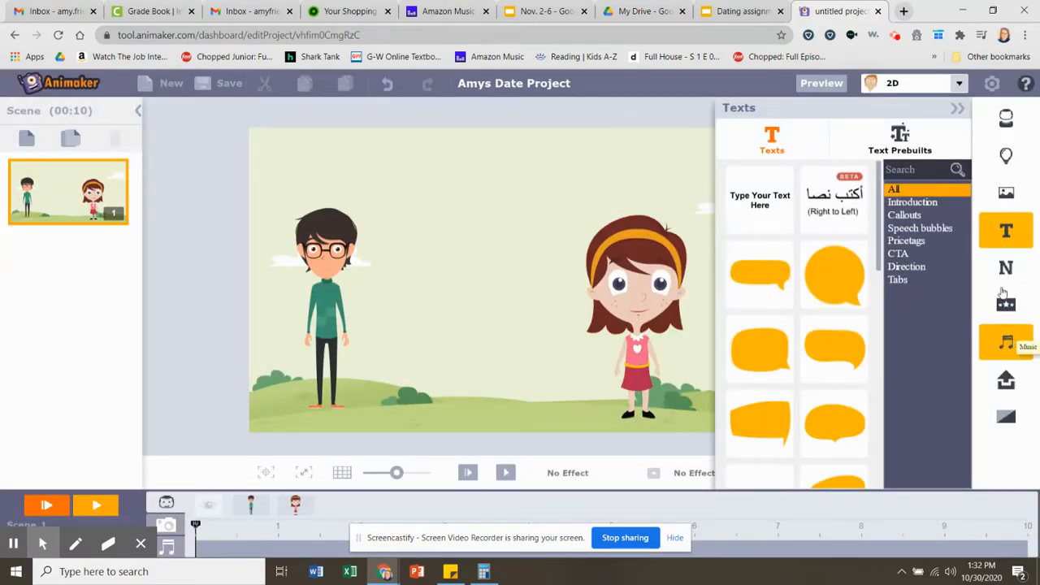
- Add the ambitious-day background music to the timeline's music track and align it with the start of Scene 1
left_click(1007, 343)
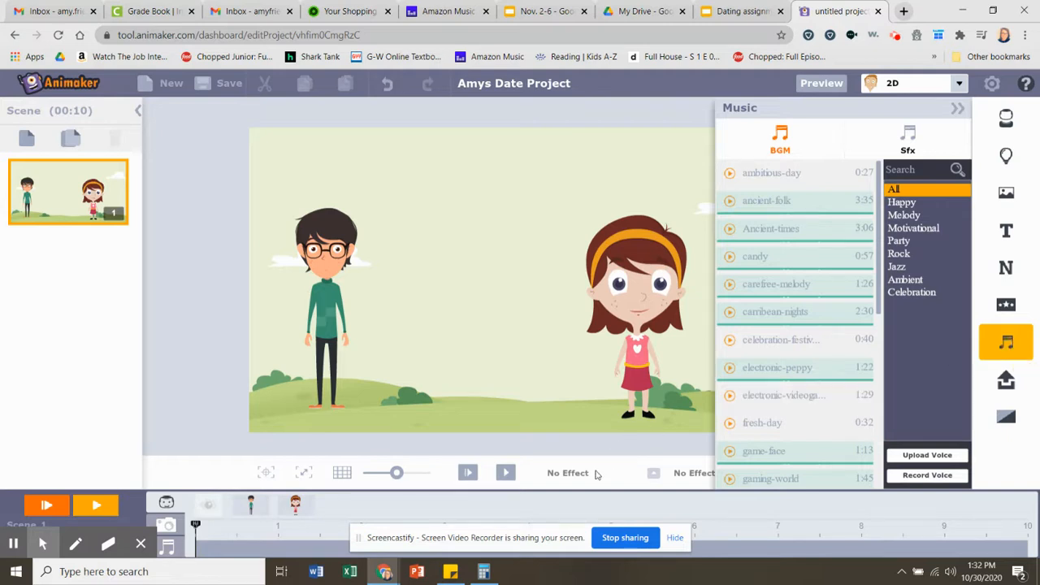
left_click_drag(524, 534, 520, 577)
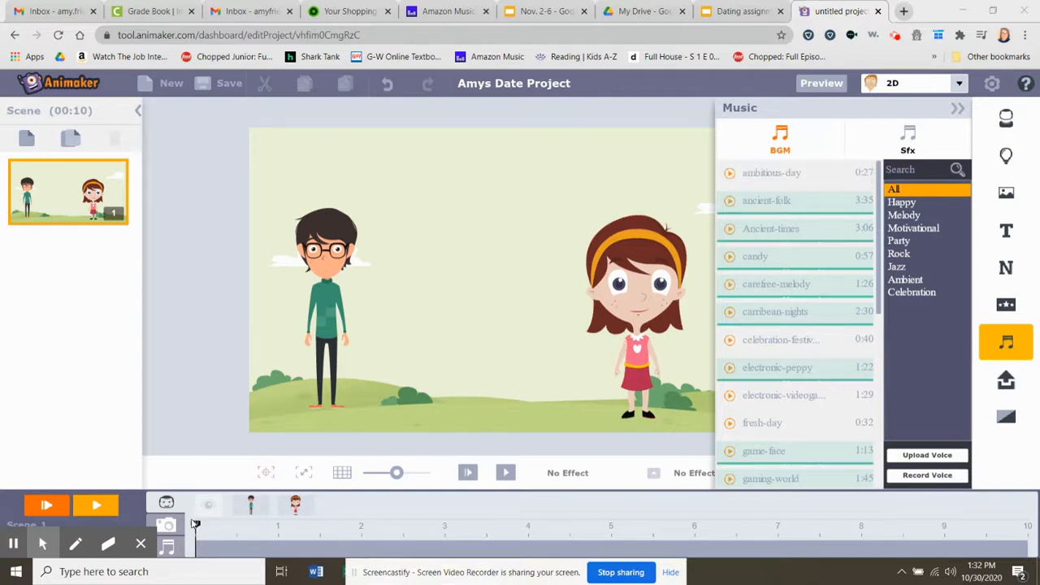
left_click(168, 525)
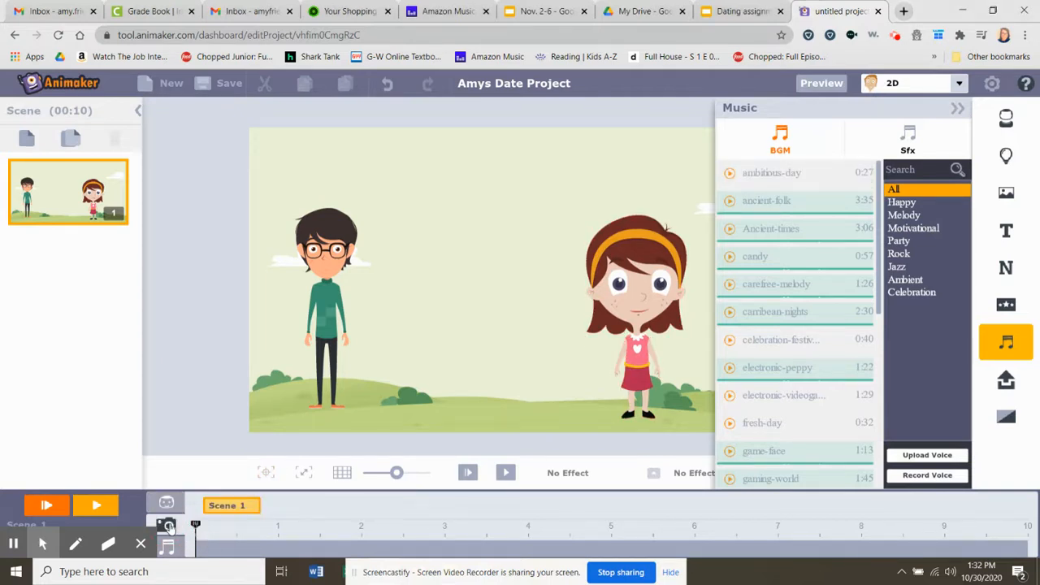
left_click(167, 548)
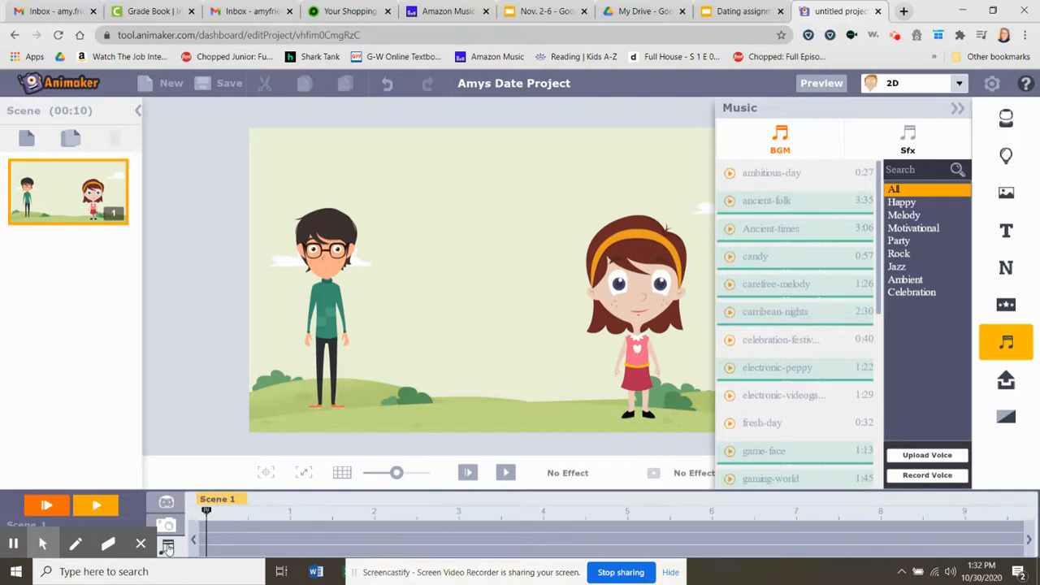
left_click(799, 173)
left_click_drag(799, 173, 257, 542)
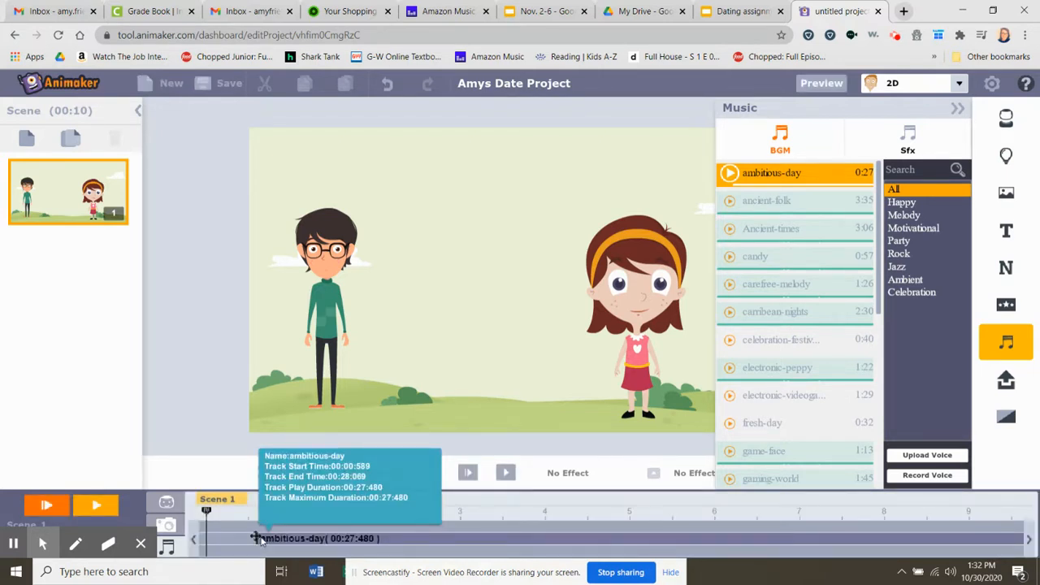
left_click(288, 543)
left_click_drag(289, 543, 234, 543)
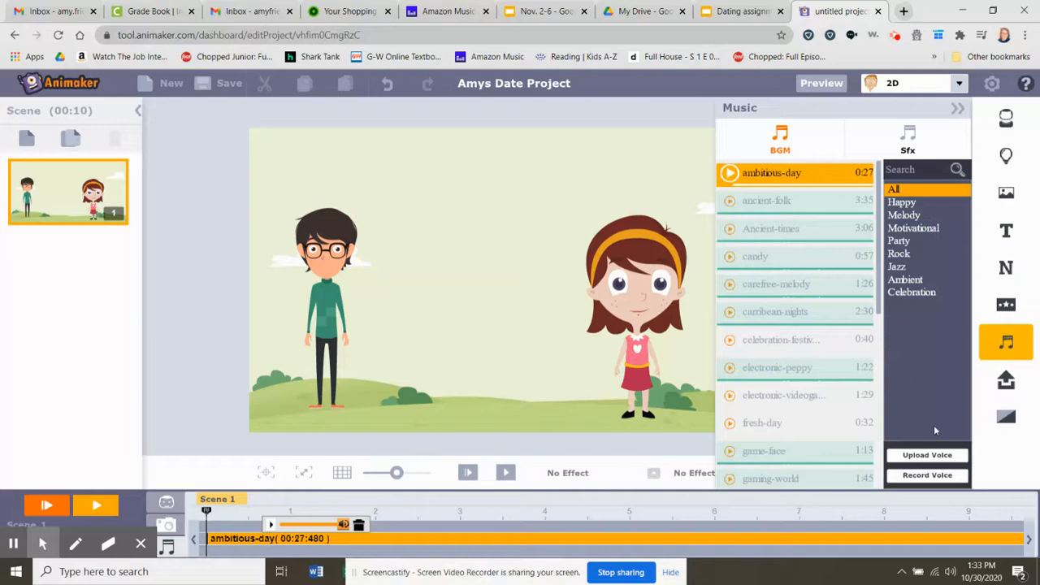
- Record a voice-over a few seconds long and save it under the name GirlIntro
left_click(947, 476)
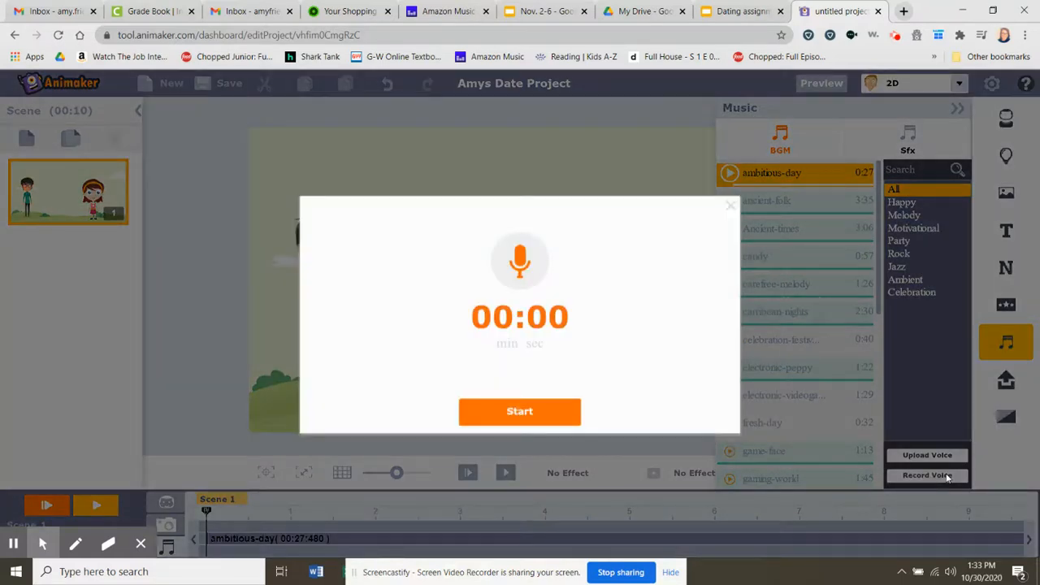
left_click(552, 413)
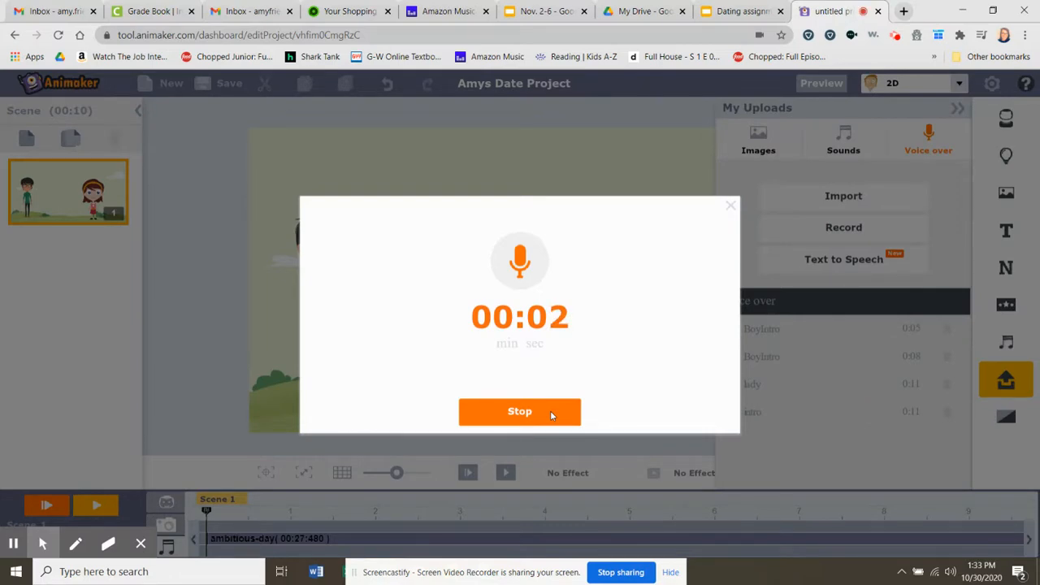
left_click(551, 414)
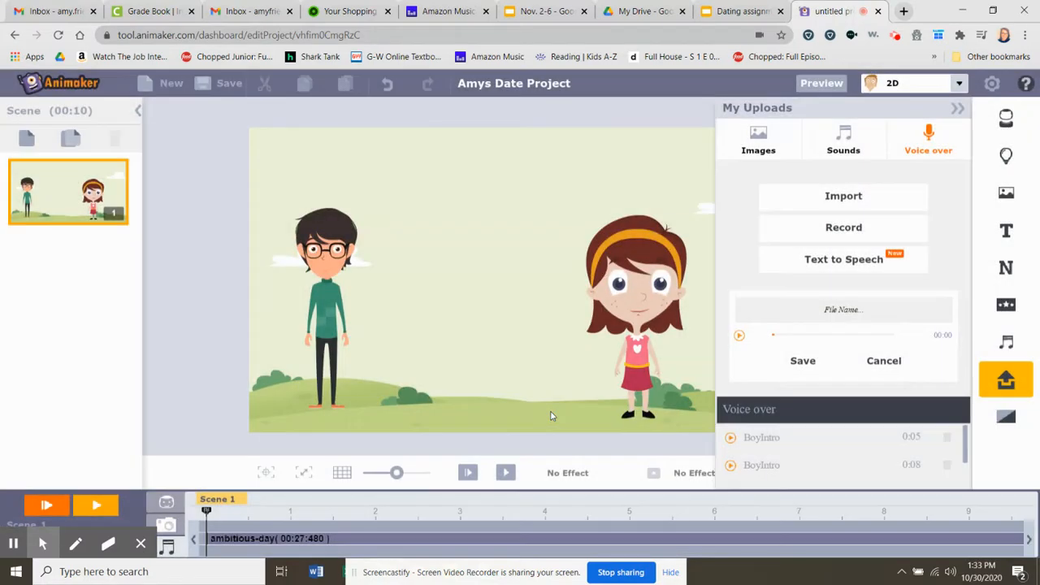
left_click(855, 315)
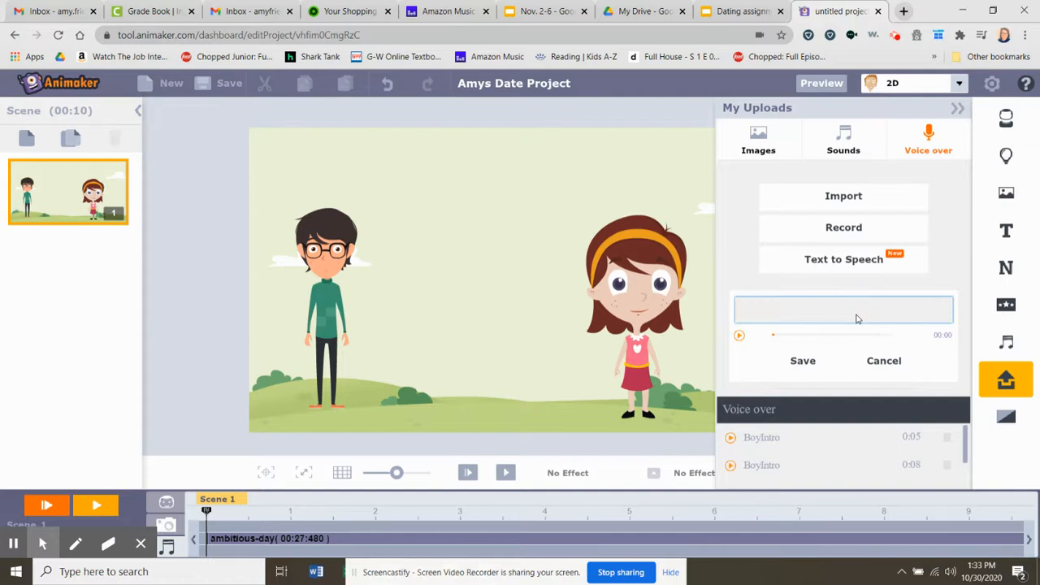
type("GirlIntro")
left_click(800, 363)
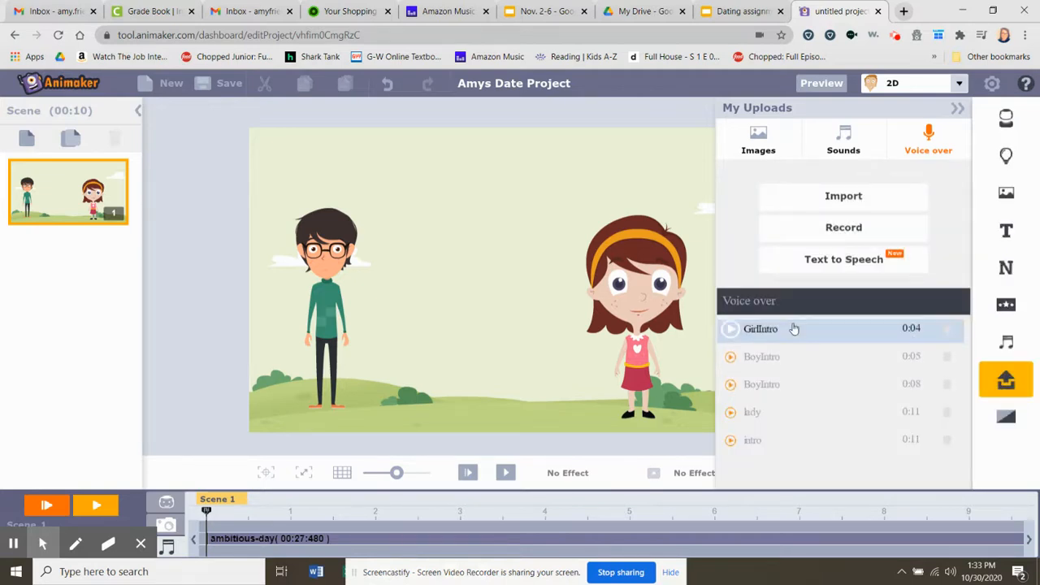
- Place the GirlIntro voice-over at the start of Scene 1's audio track and the five-second BoyIntro directly after it
left_click_drag(794, 329, 267, 553)
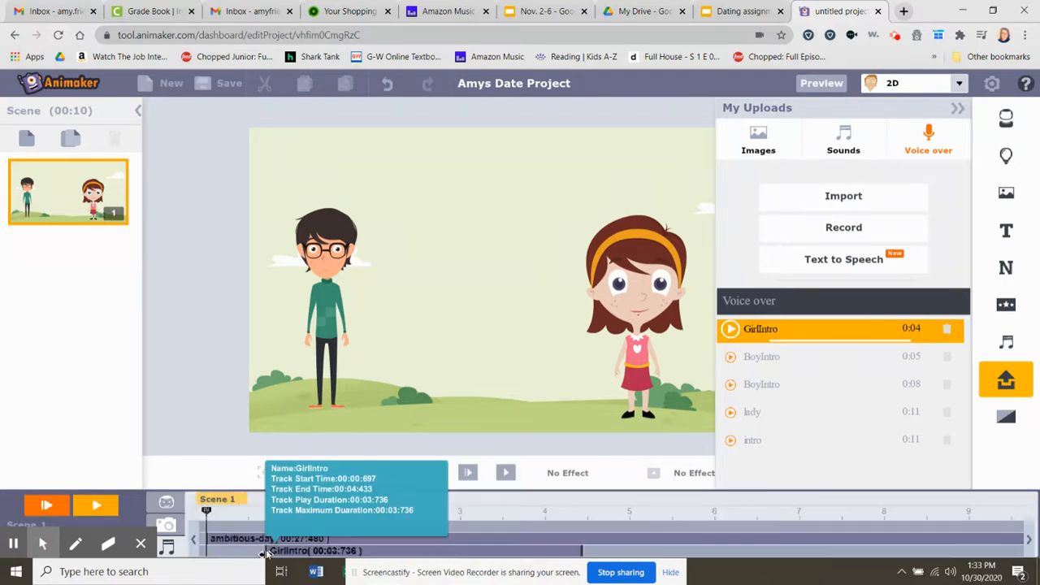
left_click_drag(305, 556, 252, 559)
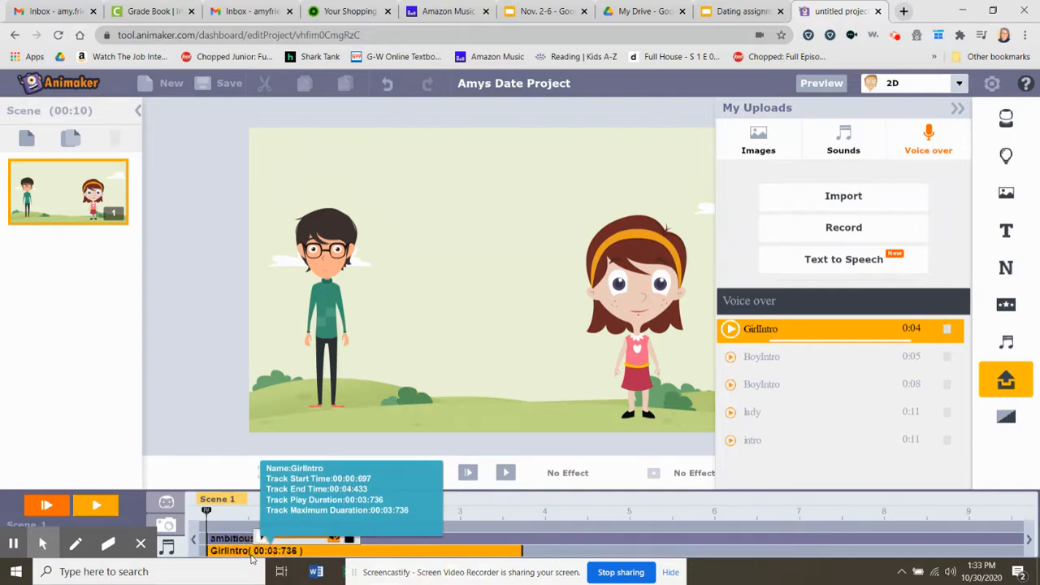
left_click(457, 551)
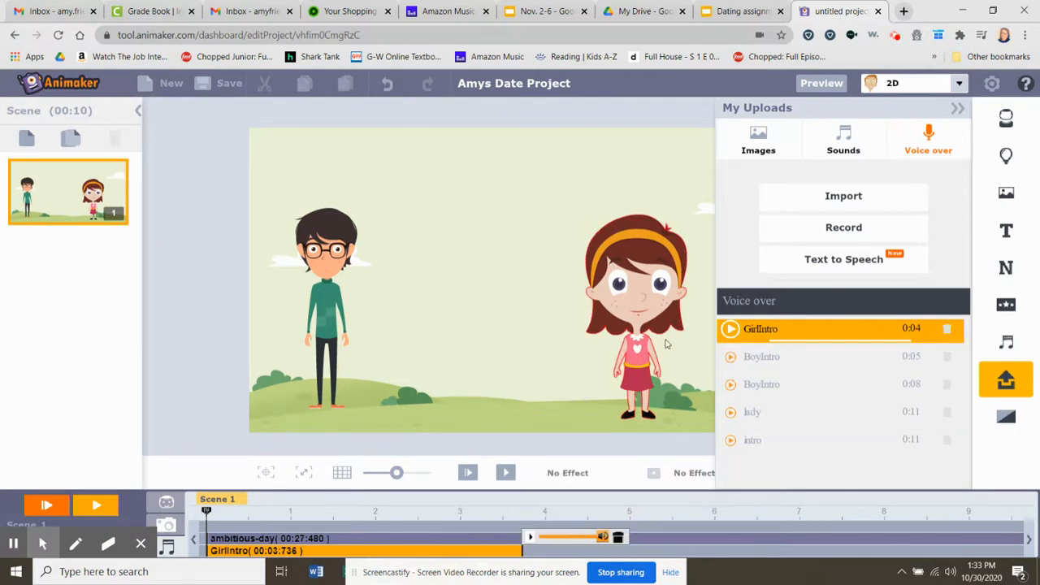
left_click(784, 358)
left_click_drag(752, 428, 557, 558)
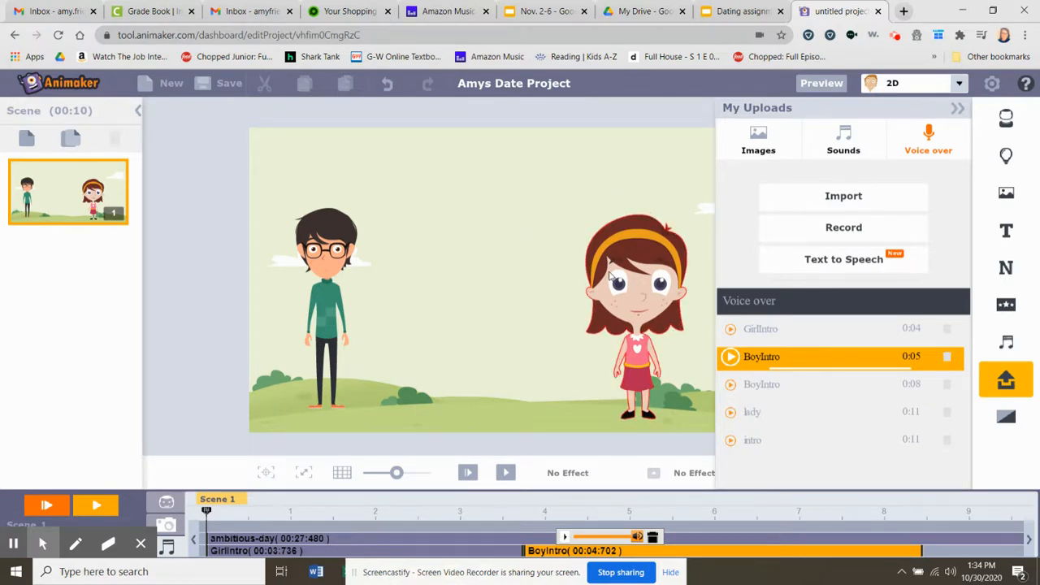
- Open the text-to-speech tool, dismiss its tutorial and enter the text "Hello what a nice day it is."
left_click(855, 271)
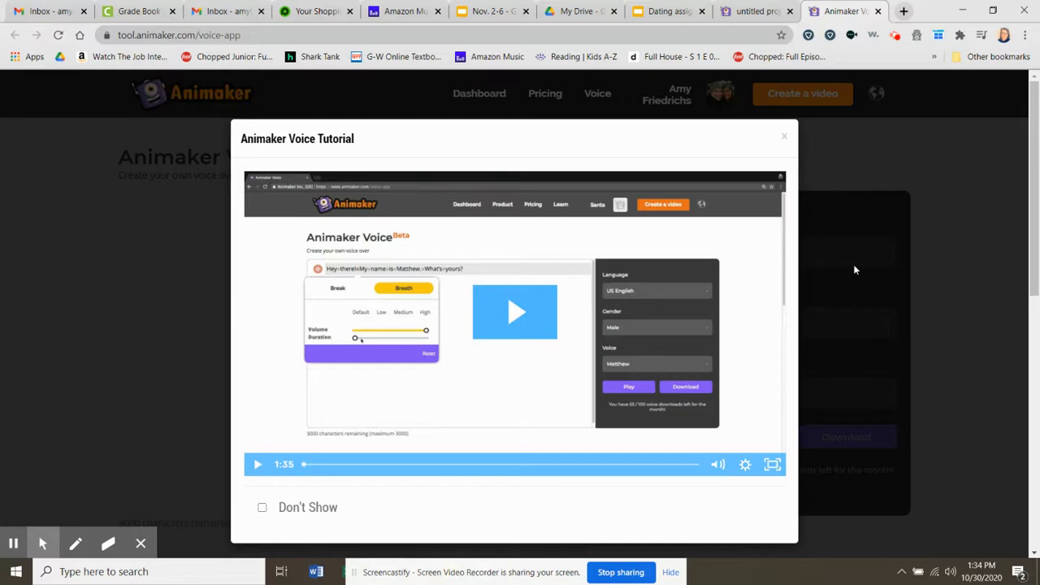
left_click(786, 139)
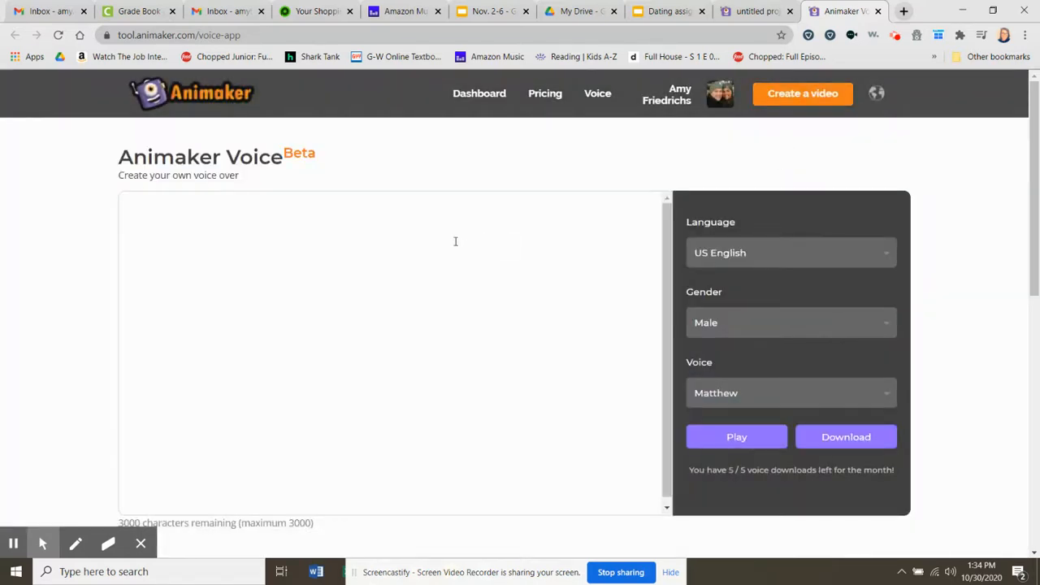
left_click(452, 242)
type("Hello")
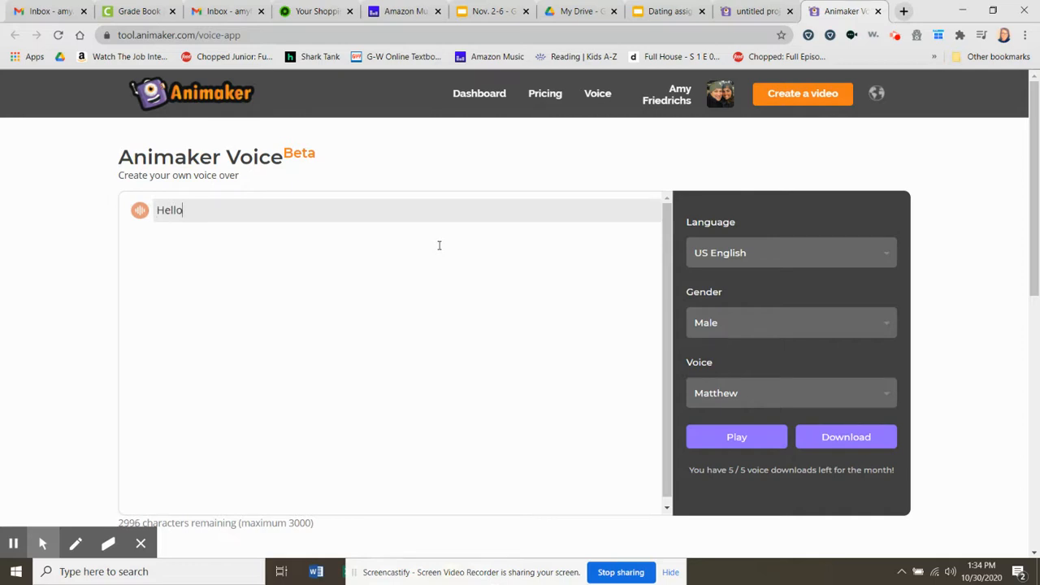
type(" what a nice day it is.")
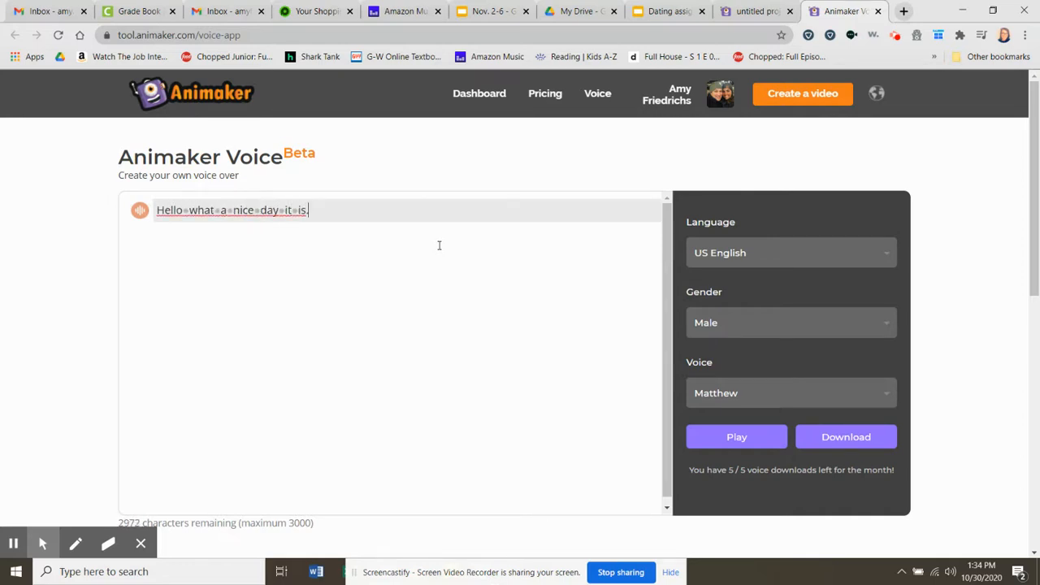
- Preview the entered text with the US English male voice Matthew
left_click(708, 323)
left_click(708, 323)
left_click(715, 394)
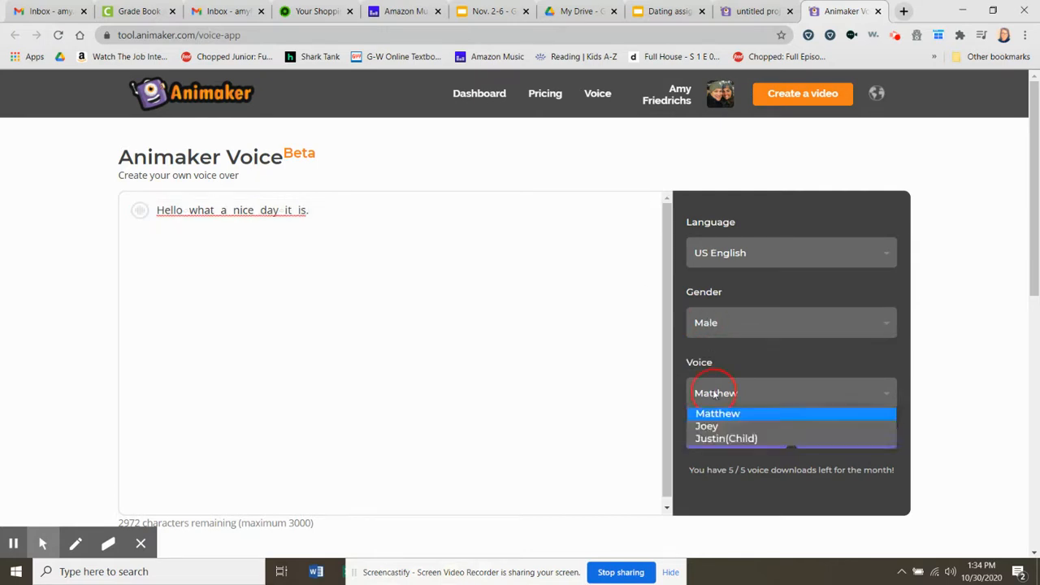
left_click(786, 419)
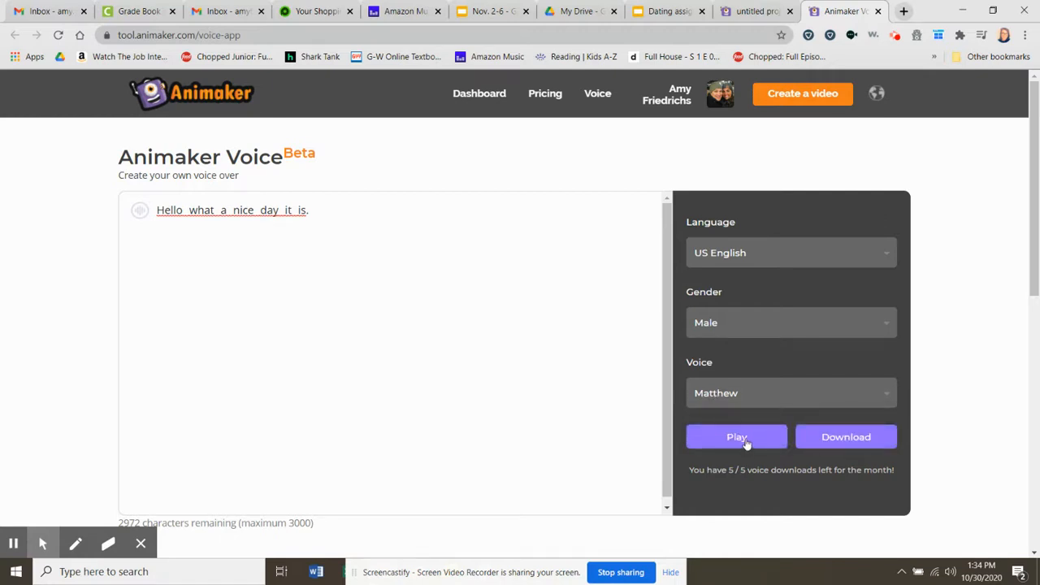
left_click(738, 439)
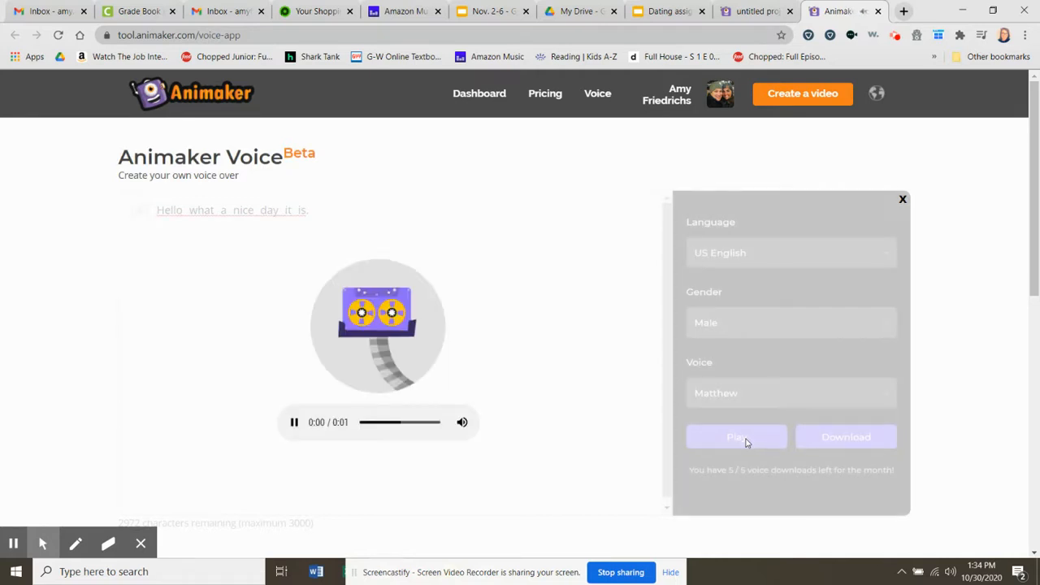
- Set the speech voice to Justin(Child) and play the text with it
left_click(768, 393)
left_click(762, 439)
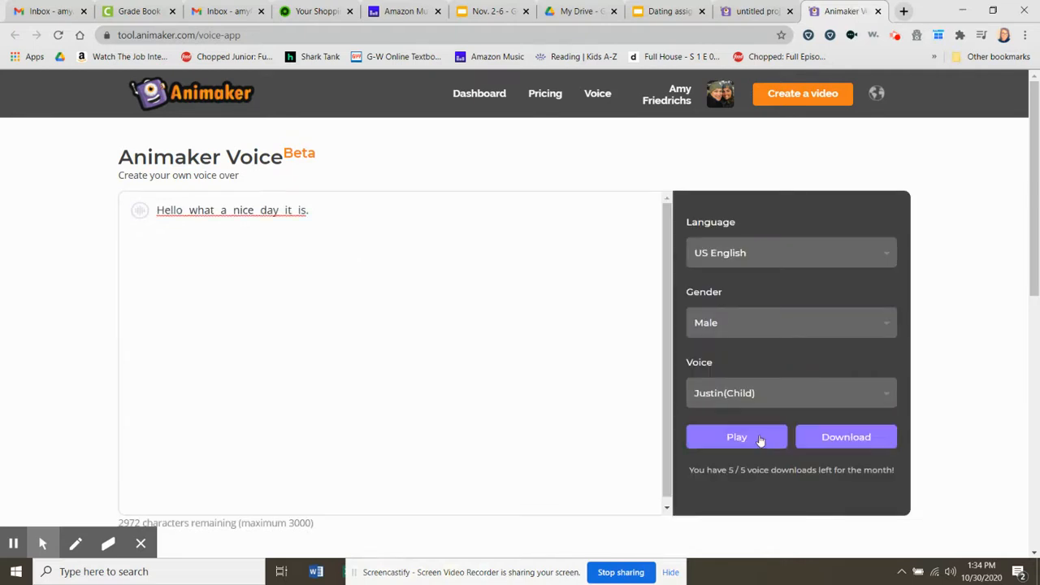
left_click(761, 439)
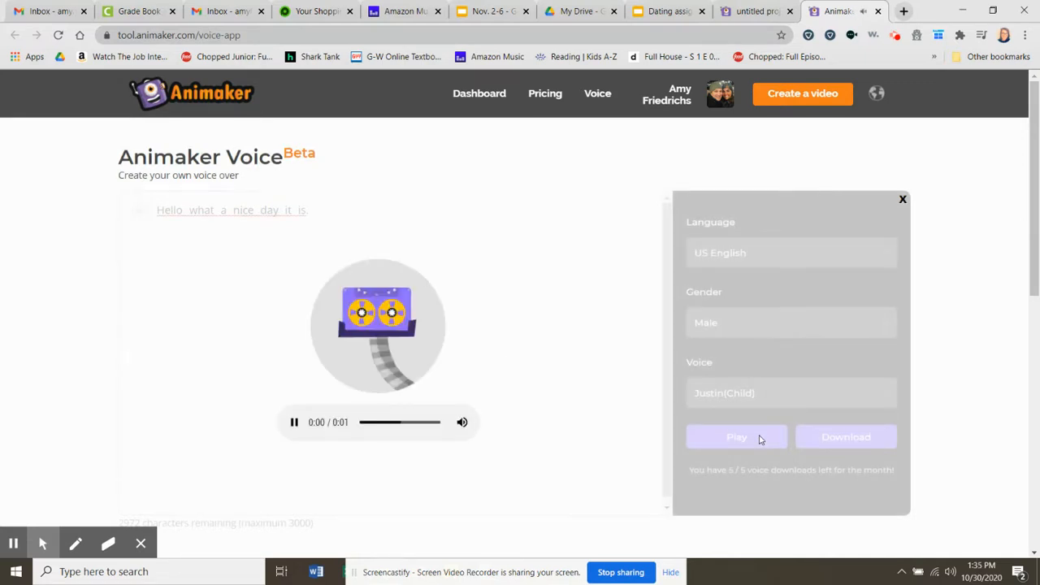
- Download the generated speech as an MP3 and view the file in its folder
left_click(824, 445)
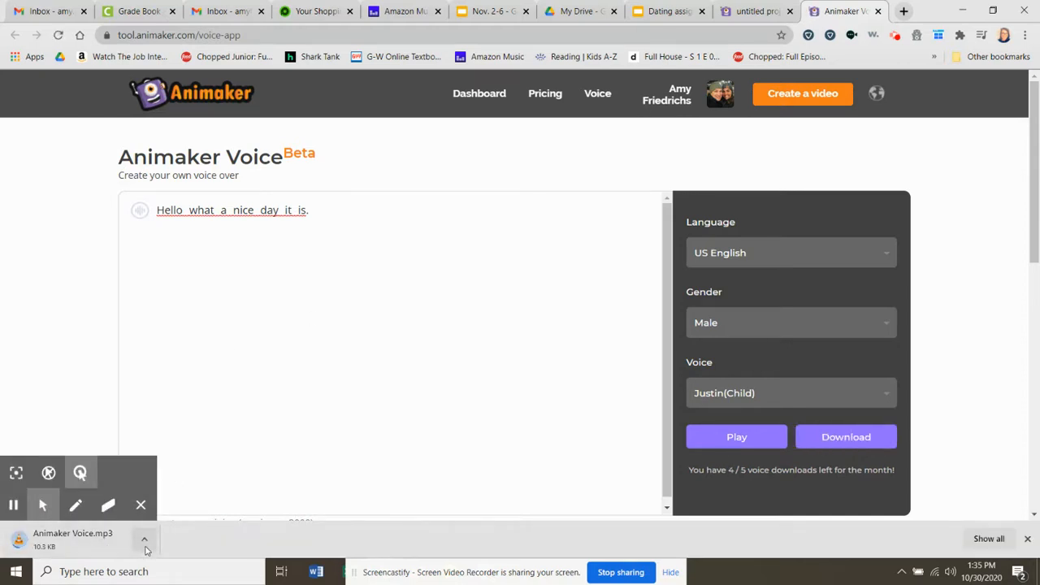
left_click(145, 541)
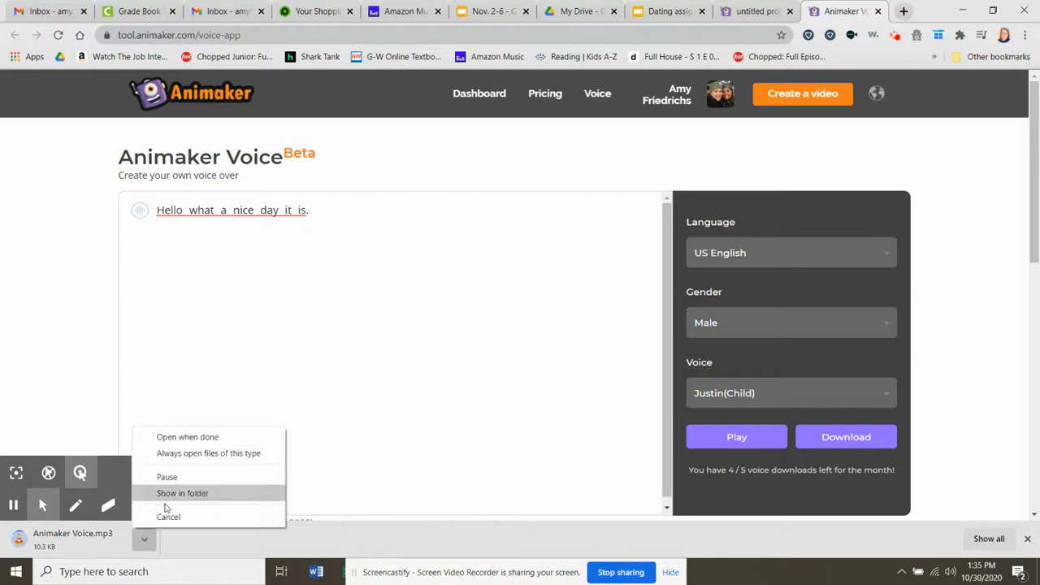
left_click(145, 541)
left_click(151, 547)
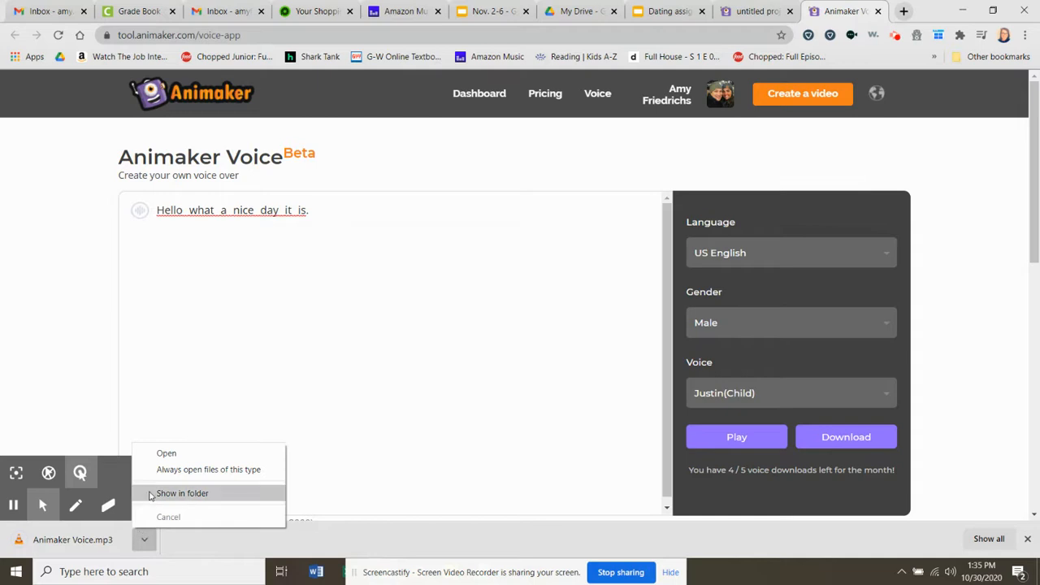
left_click(152, 495)
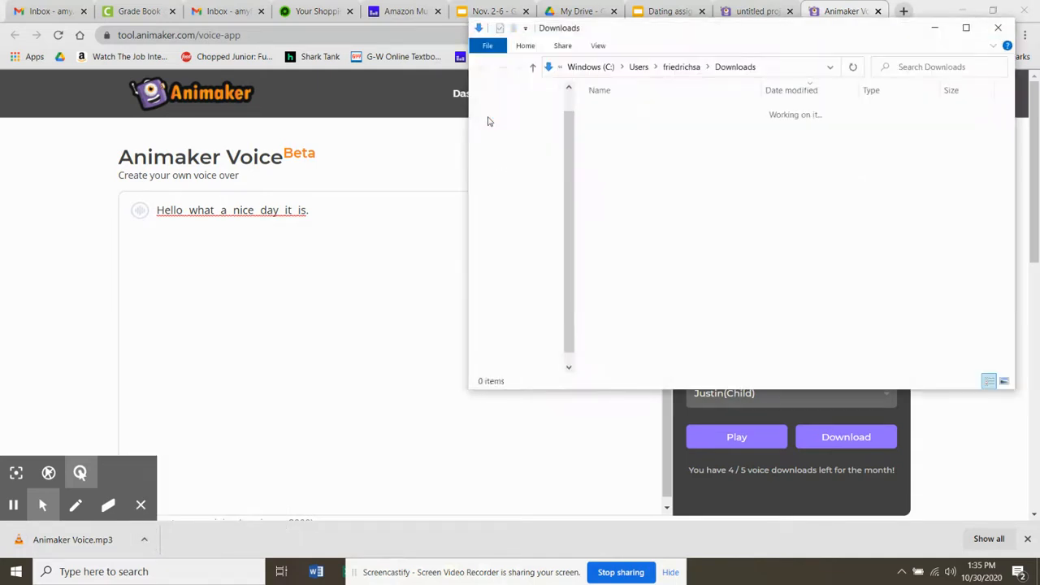
left_click(1008, 30)
- Return to the video project, hide the uploads library and switch the timeline to the camera track
left_click(743, 11)
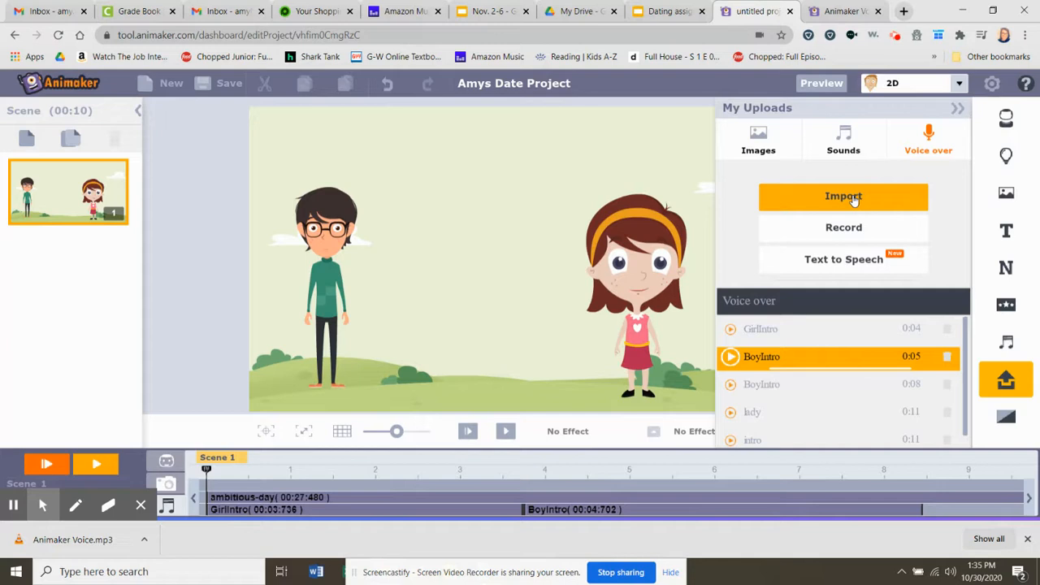
mouse_move(414, 512)
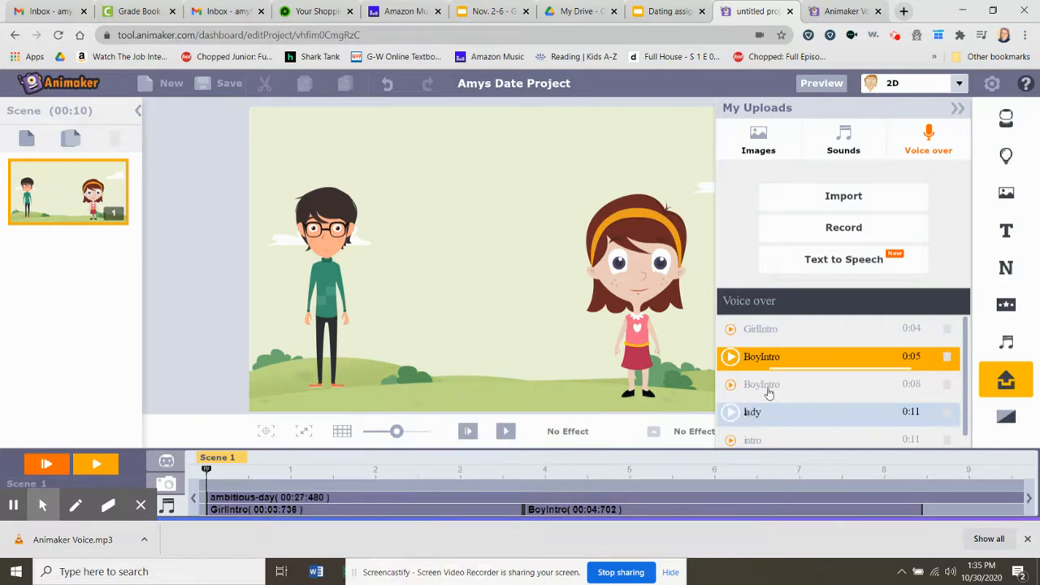
left_click(957, 108)
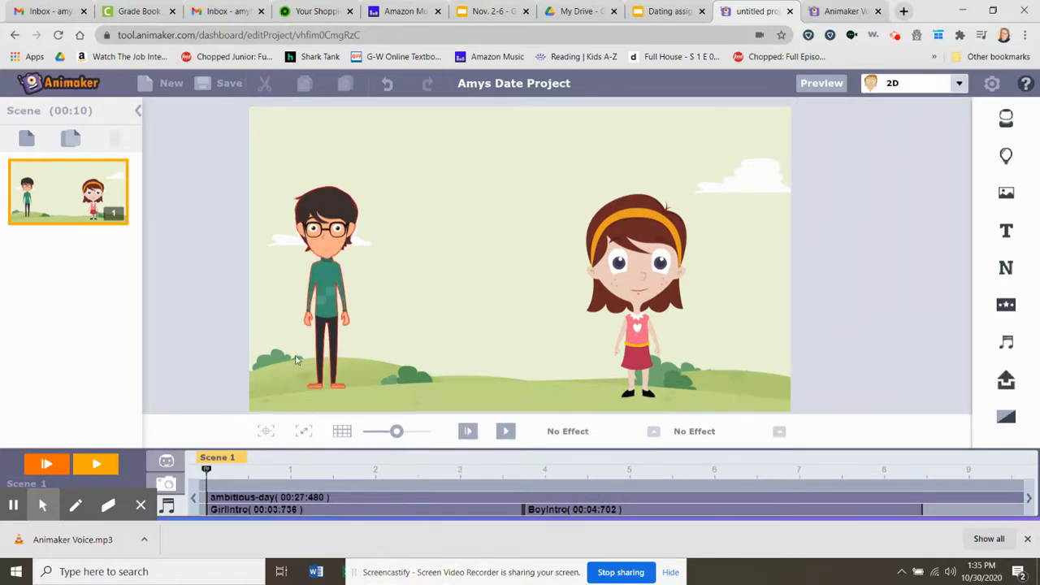
left_click(166, 485)
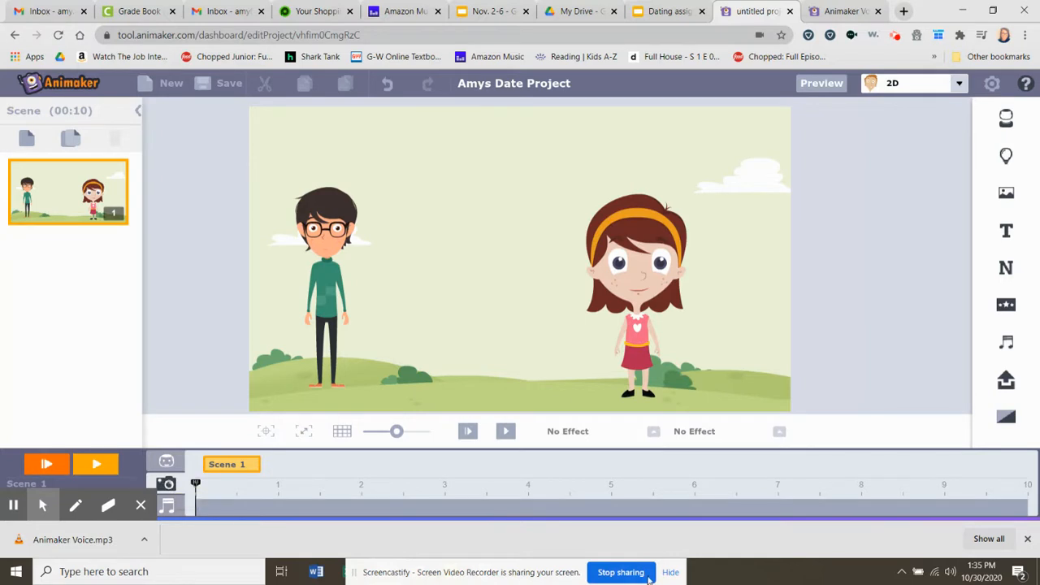
left_click(1028, 539)
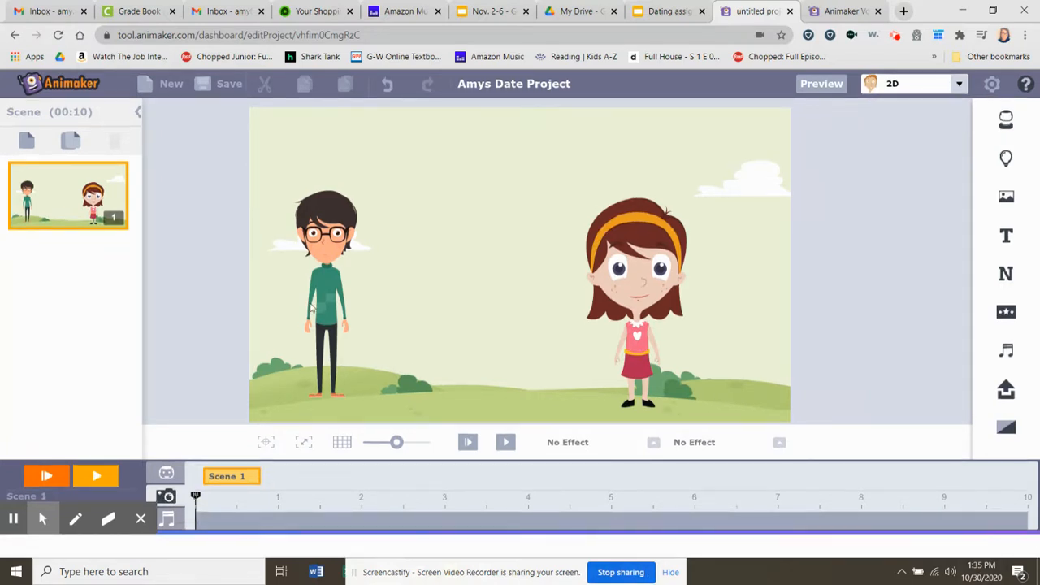
- Add a second scene and give it the outdoor Coffee Shop background
left_click(26, 143)
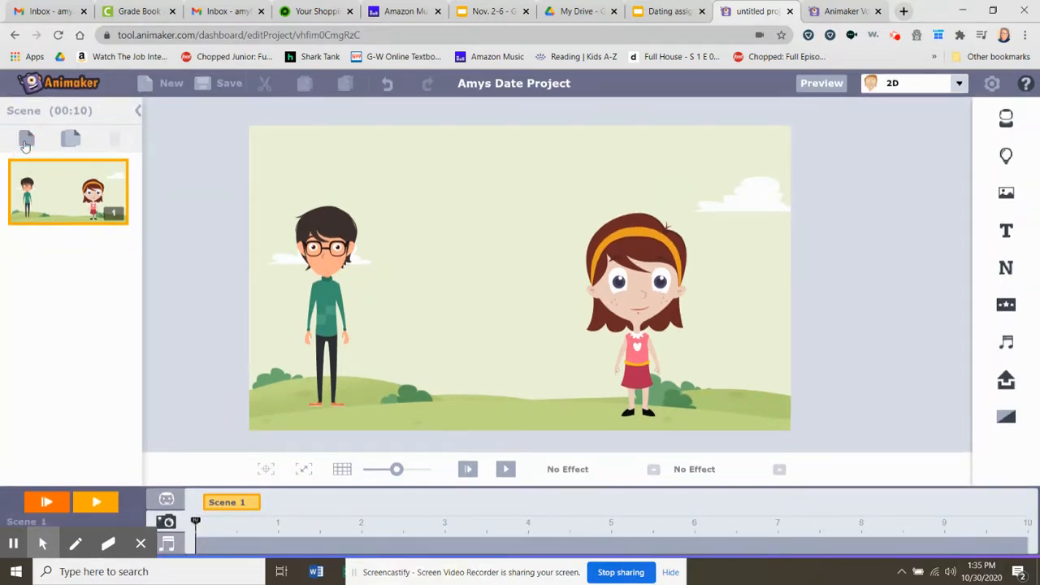
left_click(1007, 192)
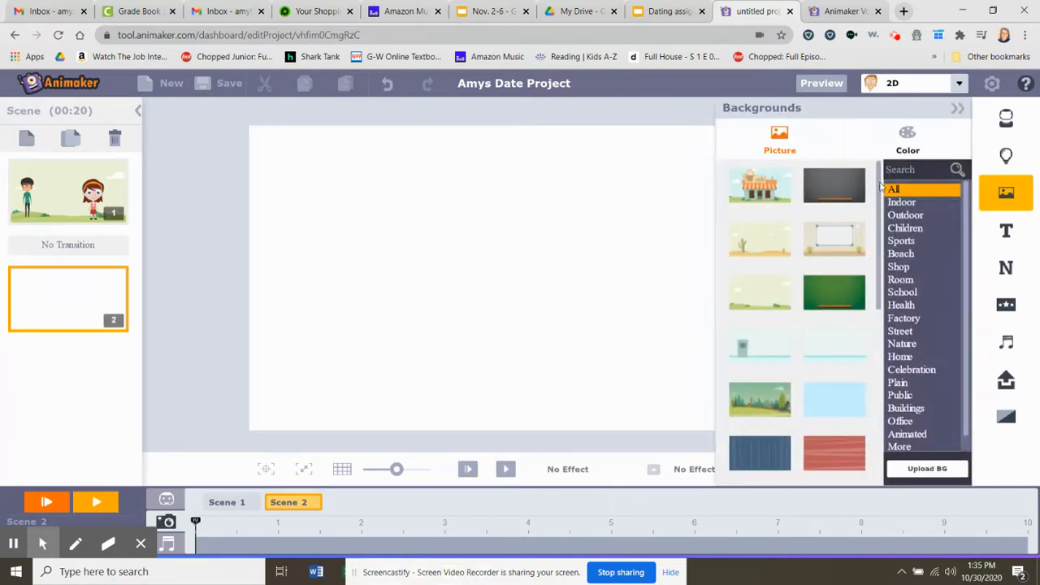
left_click(904, 217)
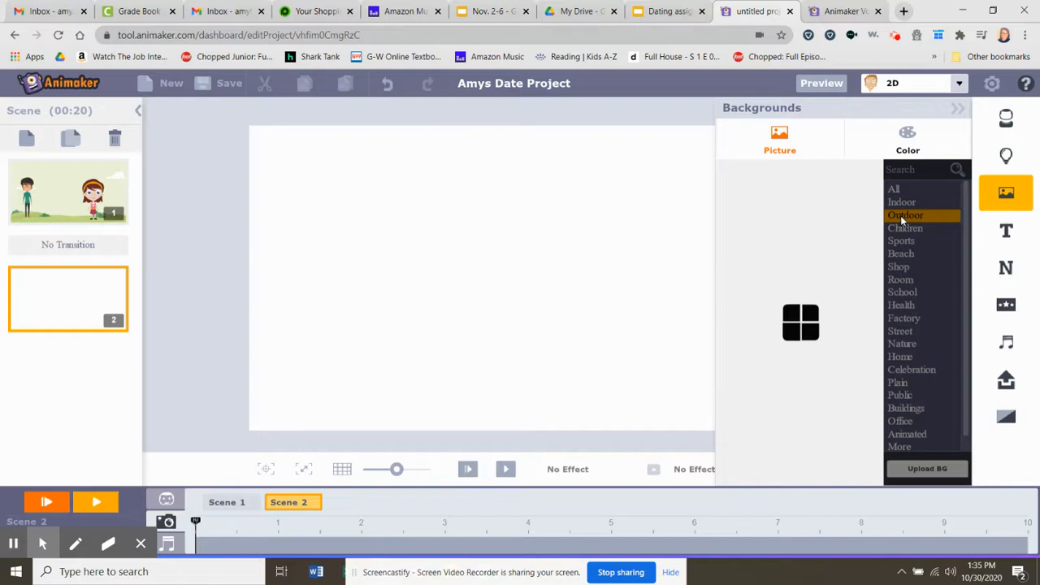
left_click(756, 191)
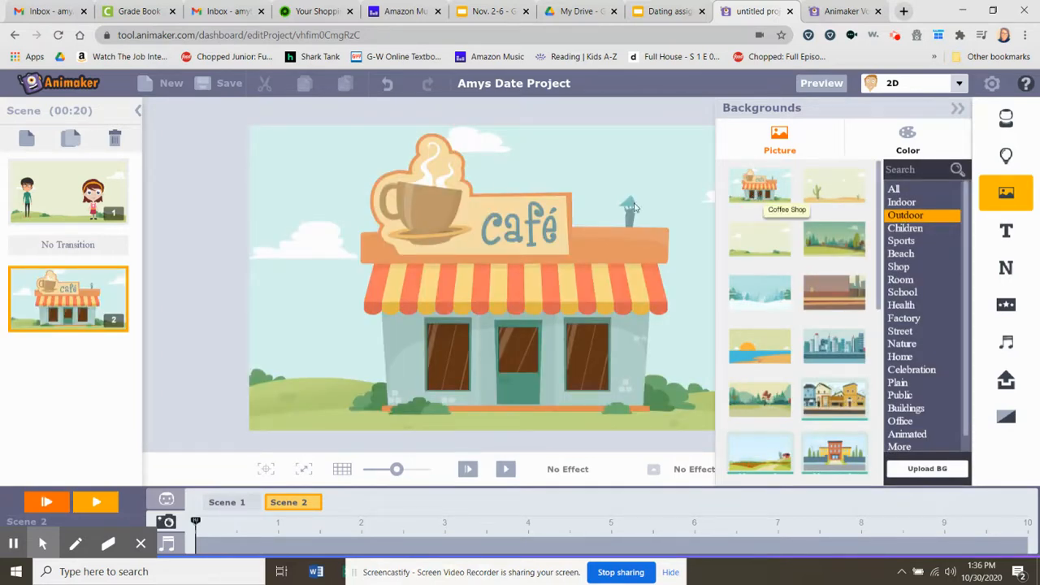
- Go back to Scene 1 and look through the available transition effects and special effects
left_click(53, 249)
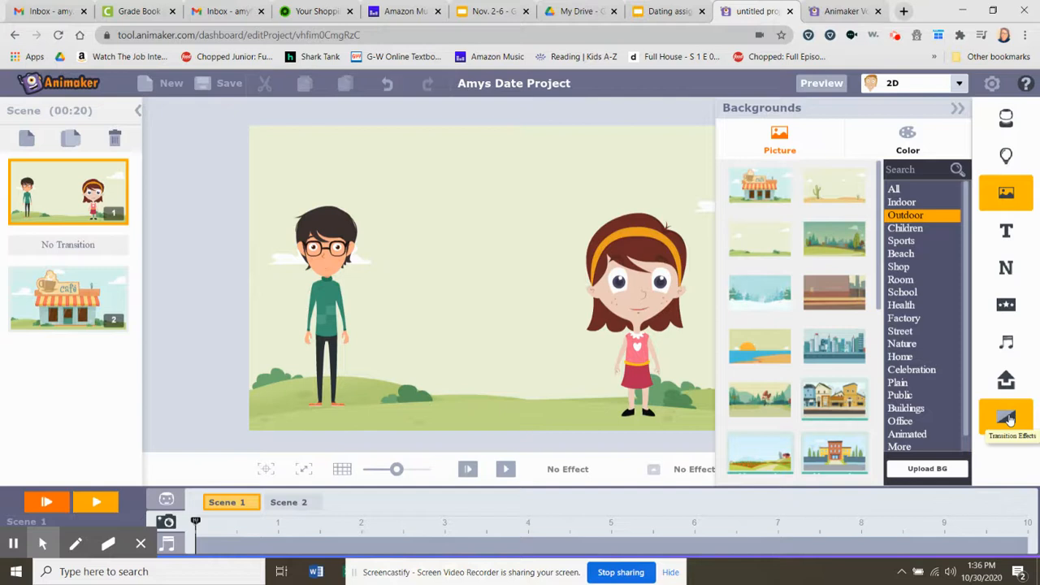
left_click(1007, 418)
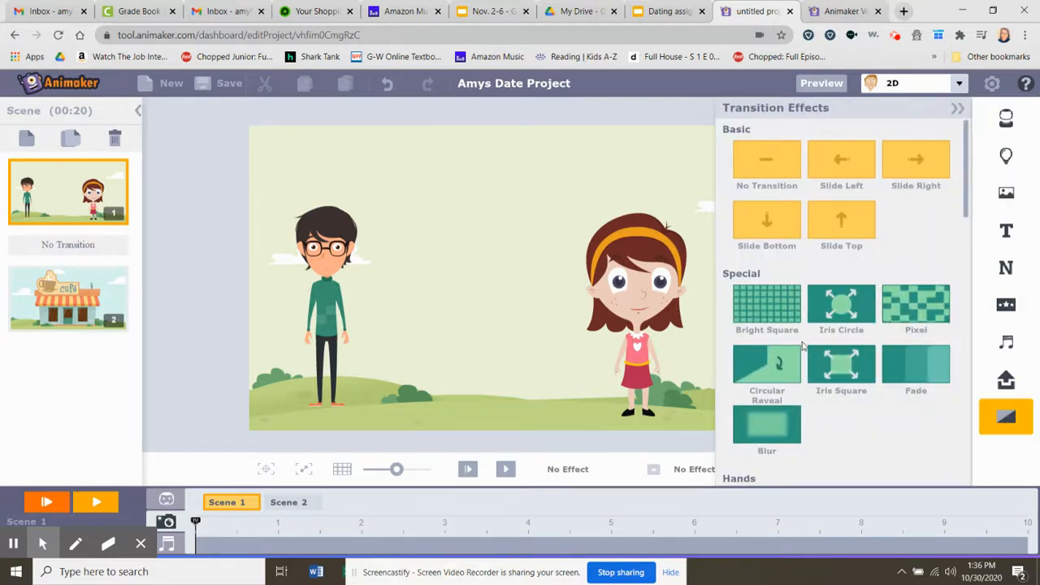
left_click(959, 113)
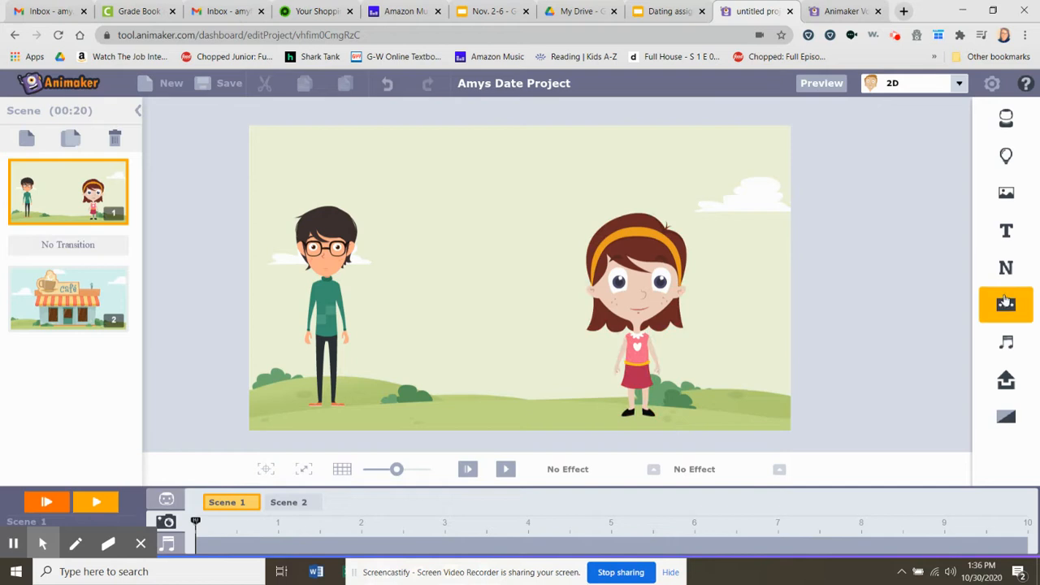
left_click(1005, 302)
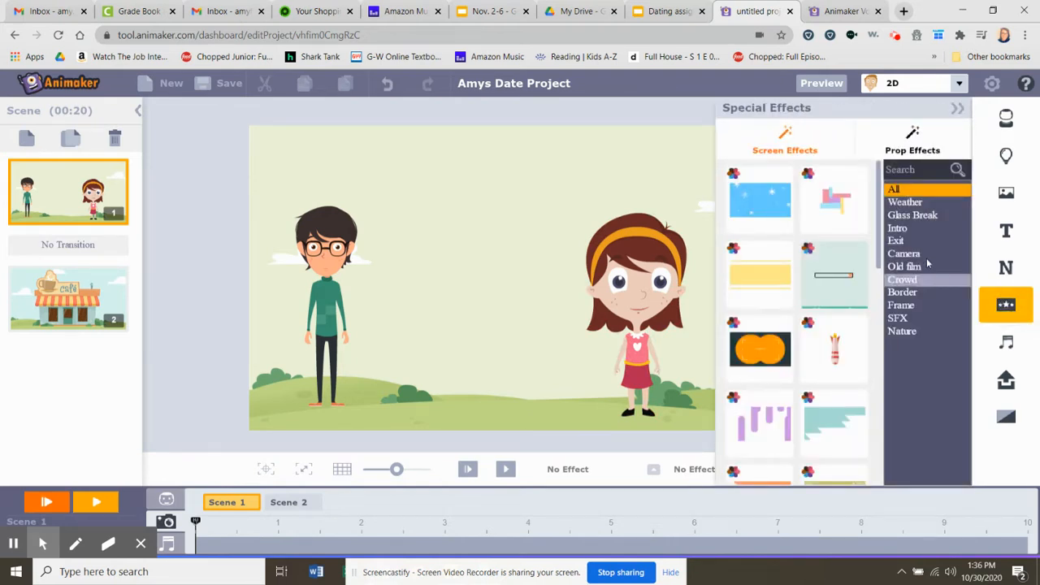
- Look at the screen effects and prop effects, and close the special effects library
mouse_move(877, 225)
left_mouse_down()
mouse_move(878, 317)
mouse_move(862, 232)
mouse_move(870, 218)
left_mouse_up()
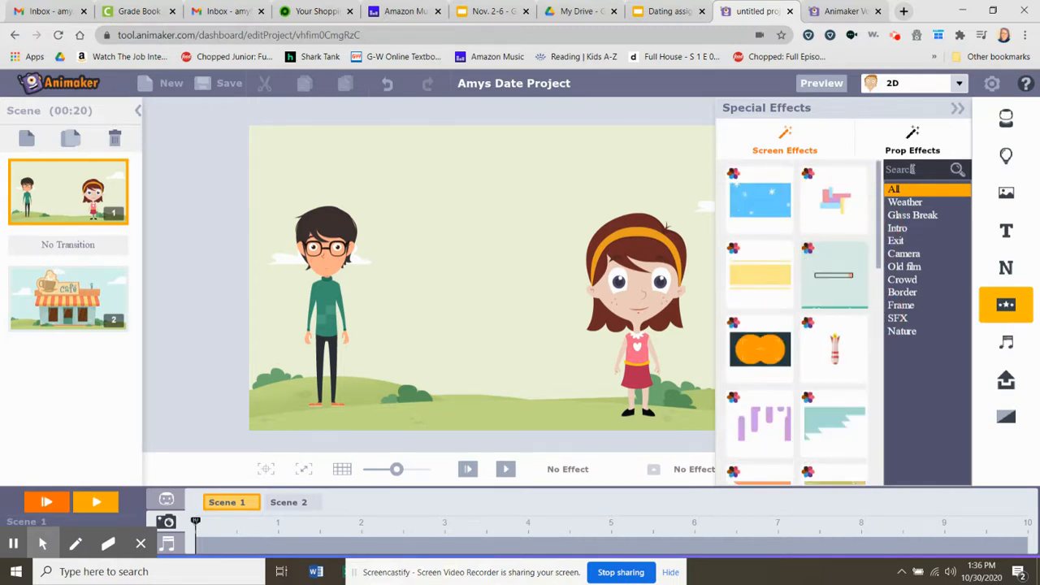
left_click(911, 130)
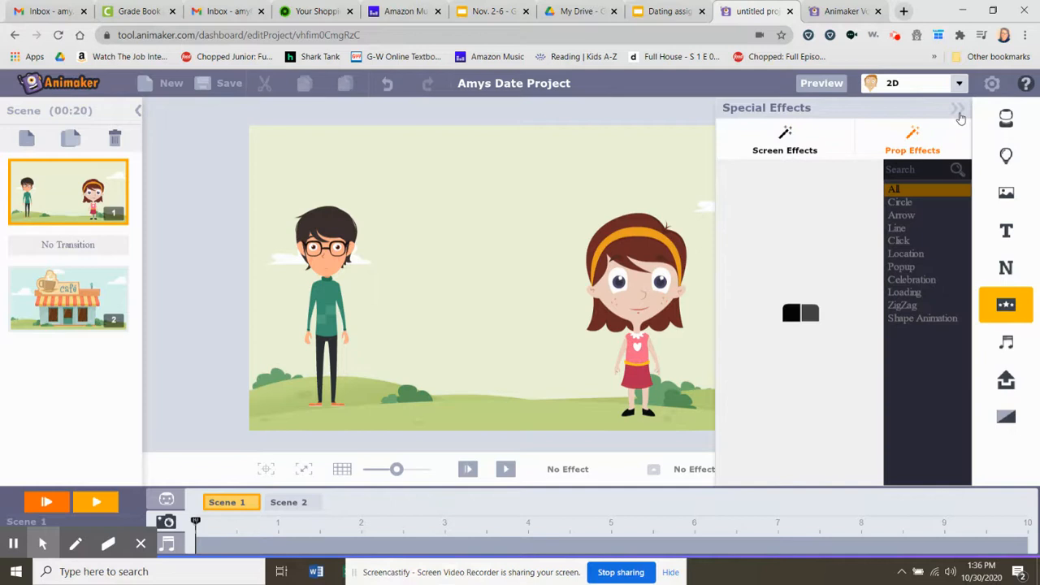
left_click(959, 114)
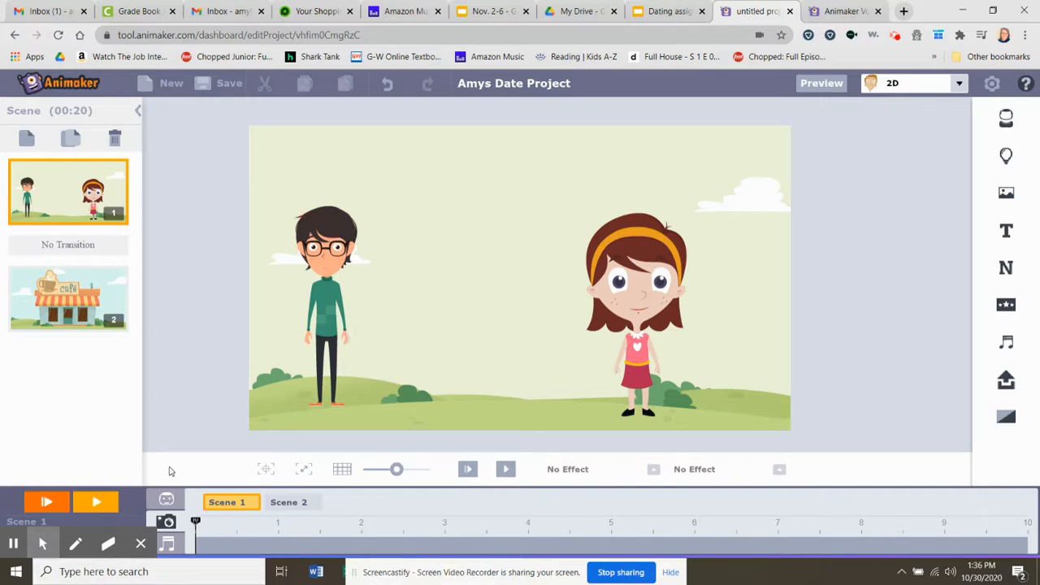
- Save the project without setting the scene as thumbnail, and open the video export options
left_click(209, 86)
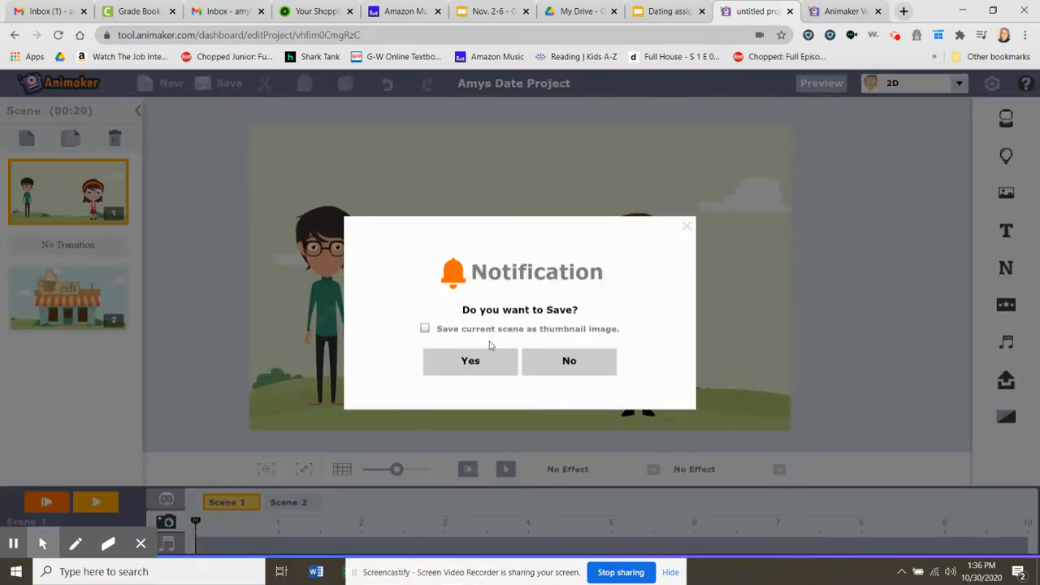
left_click(483, 365)
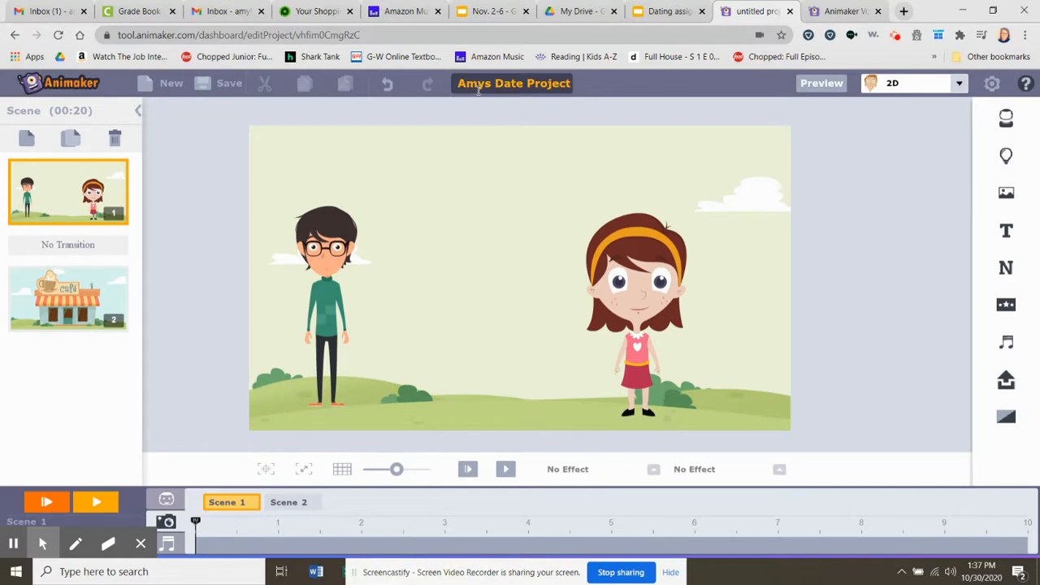
left_click(991, 85)
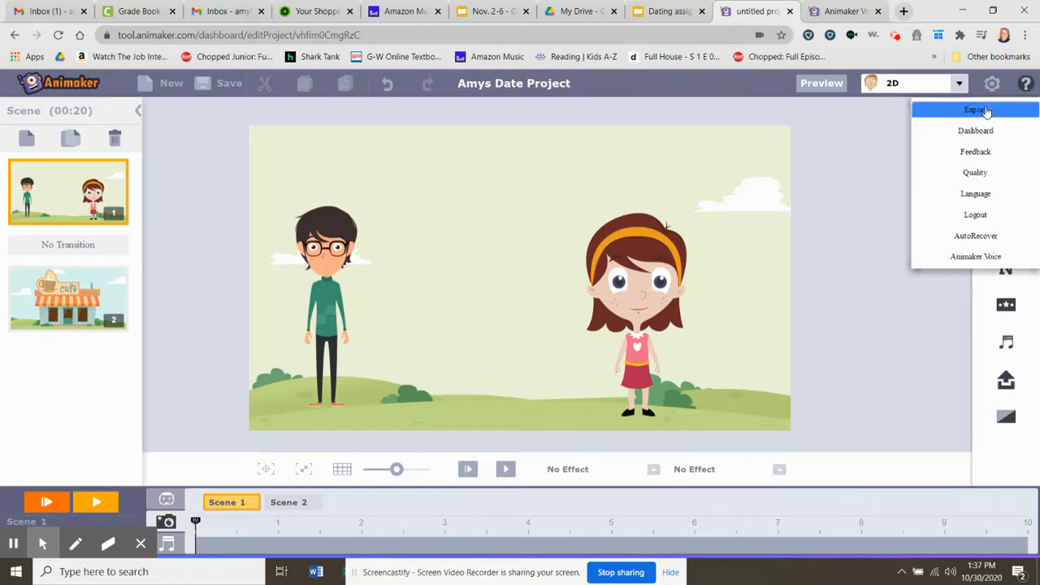
left_click(979, 110)
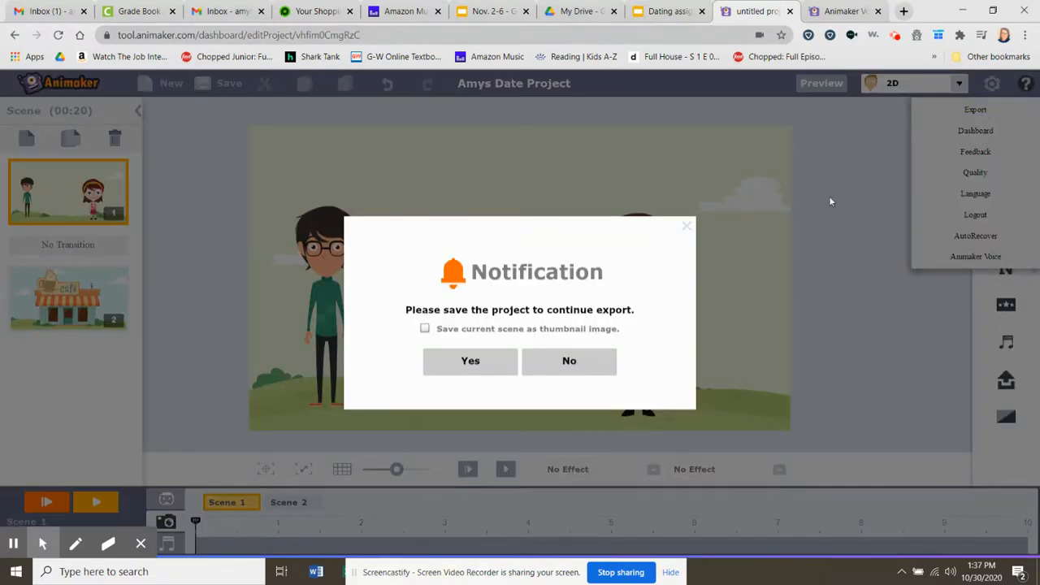
left_click(492, 367)
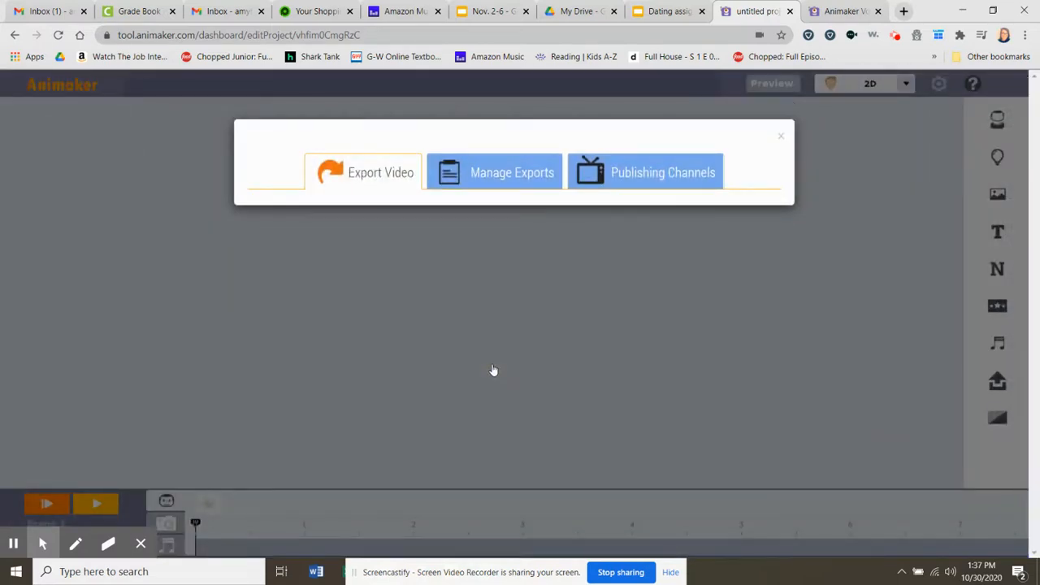
left_click(373, 178)
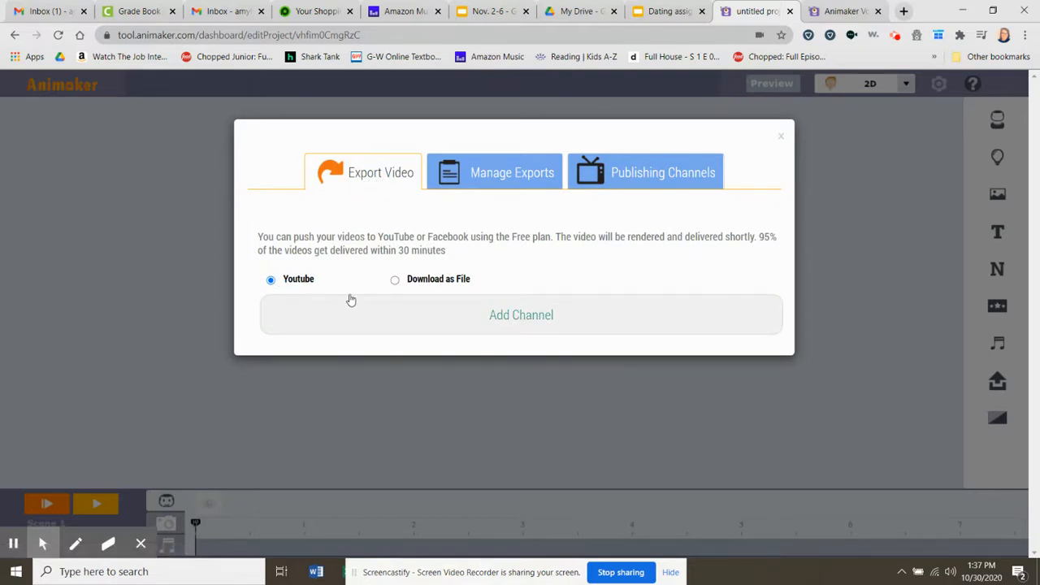
- Compare the YouTube and Download as File export options, check how a YouTube channel is added, and close the export dialog
left_click(395, 285)
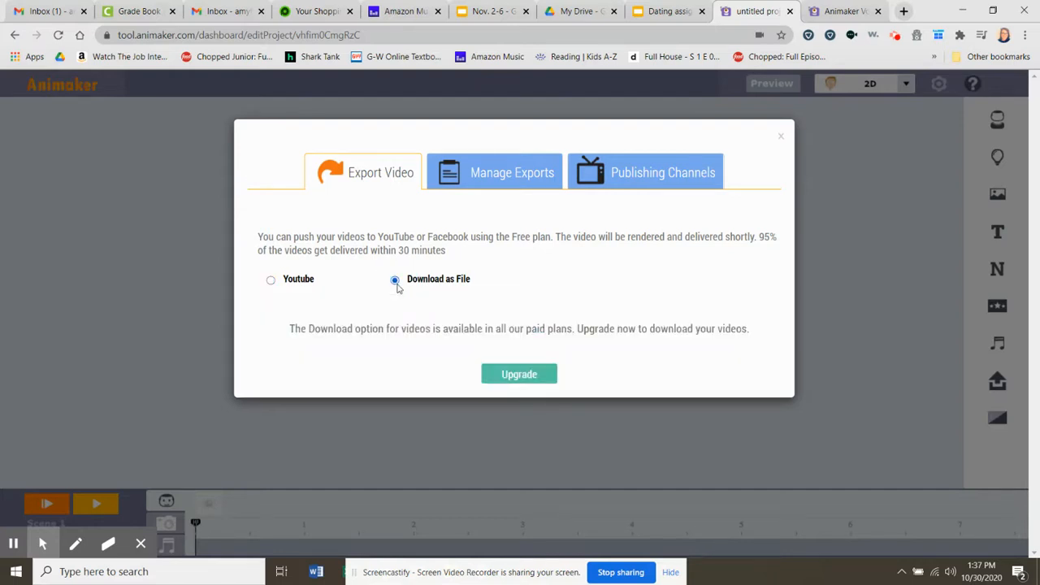
left_click(272, 281)
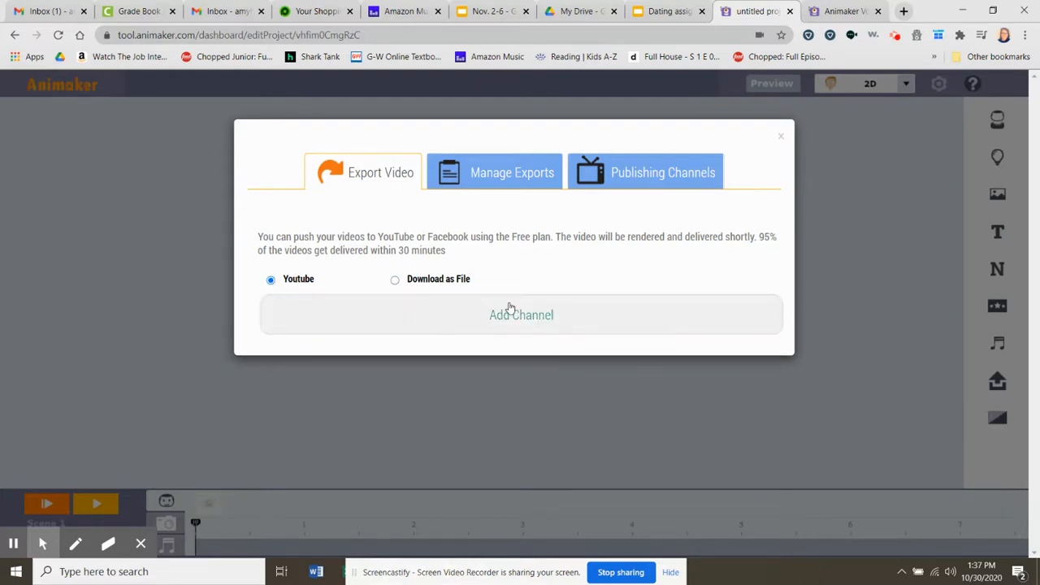
left_click(511, 312)
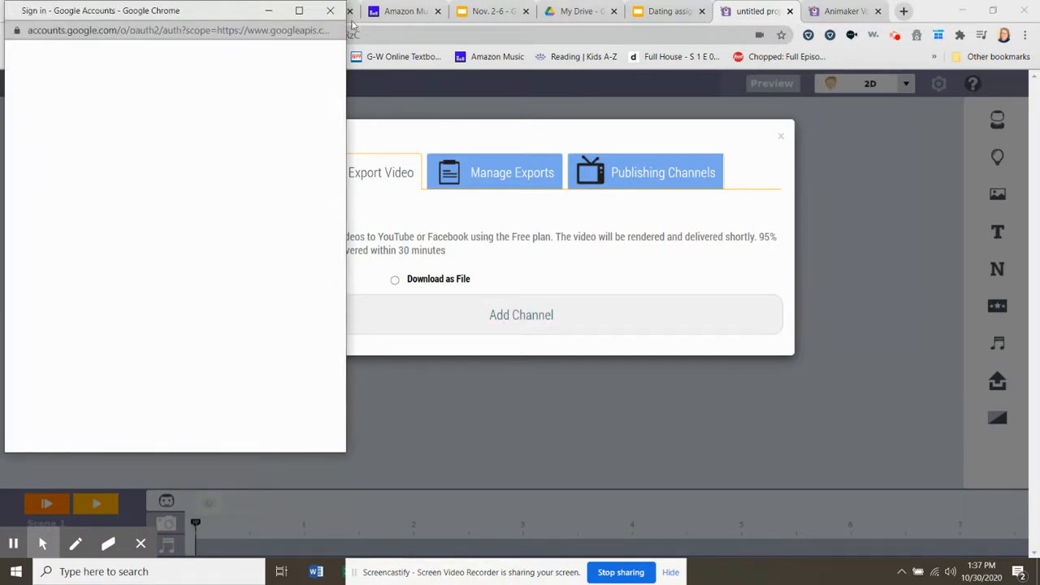
left_click(333, 10)
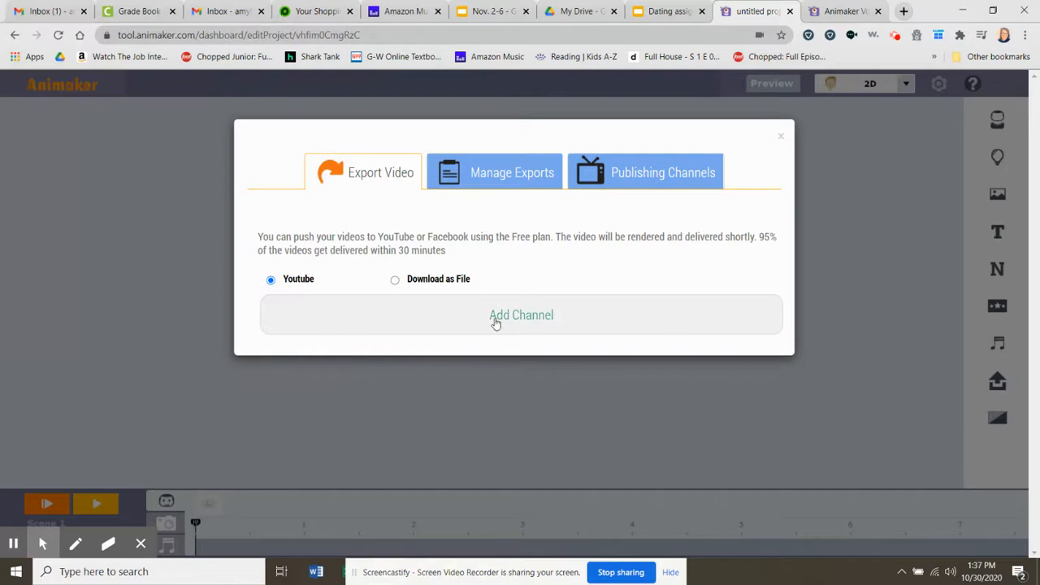
left_click(396, 282)
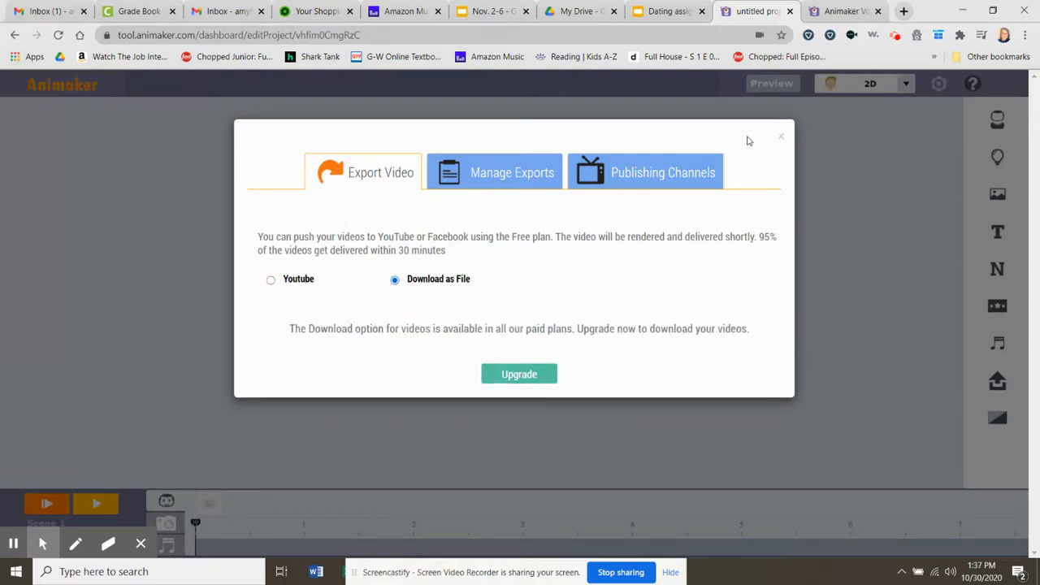
left_click(780, 136)
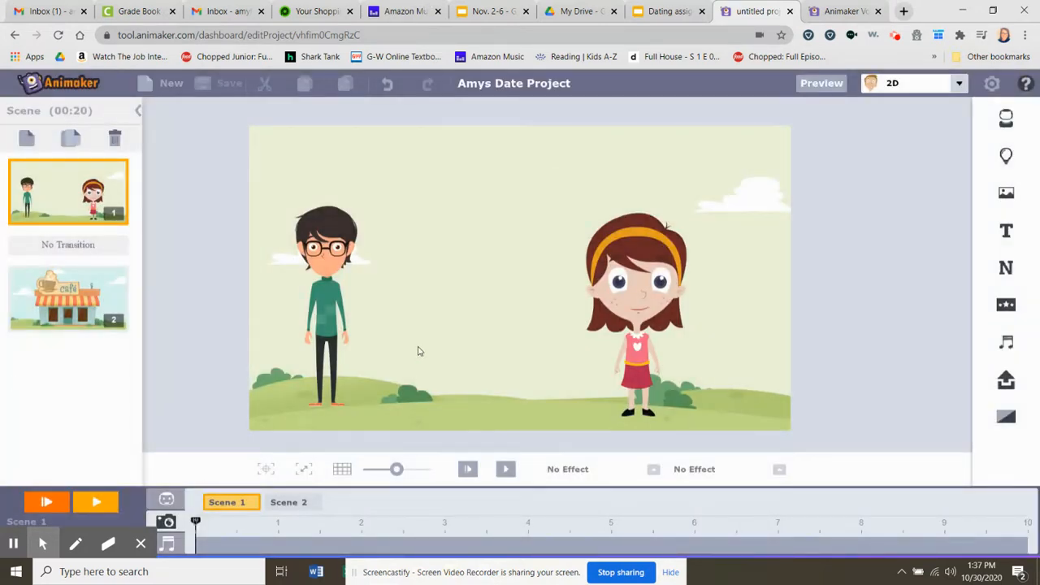
- Preview the whole video through to the café scene and pause the playback there
left_click(815, 87)
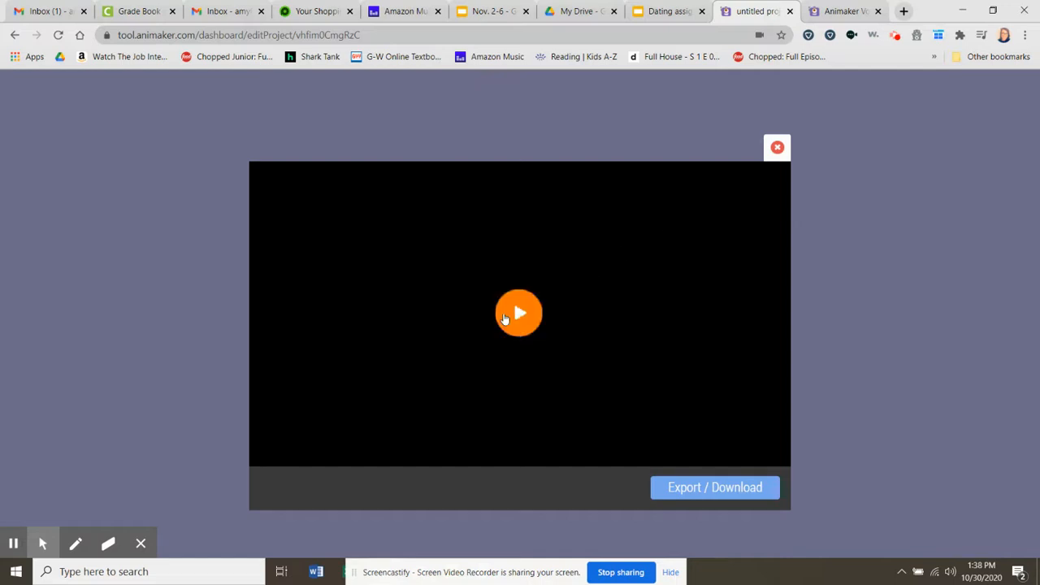
left_click(504, 319)
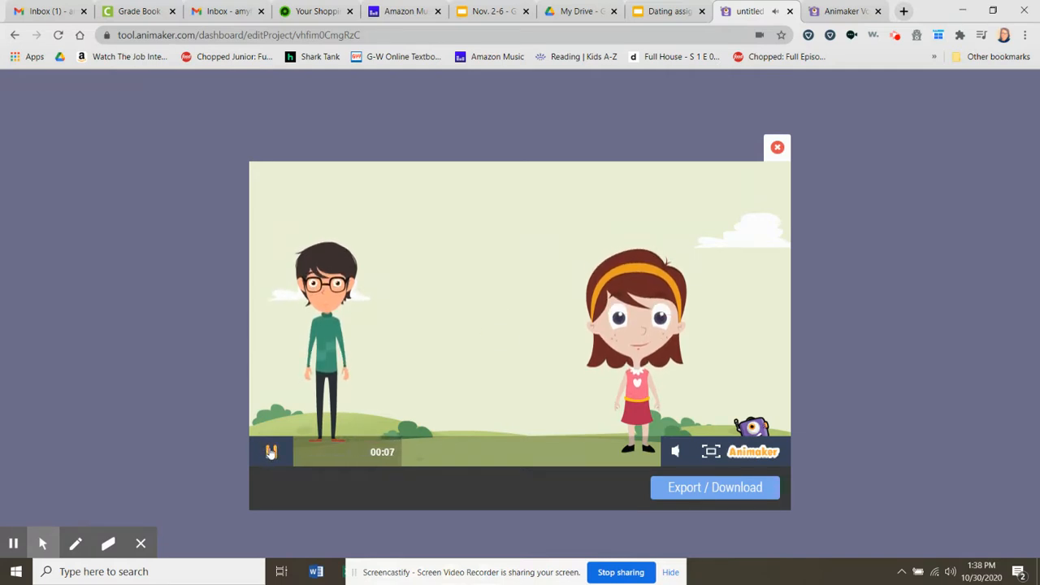
left_click(271, 454)
left_click(270, 453)
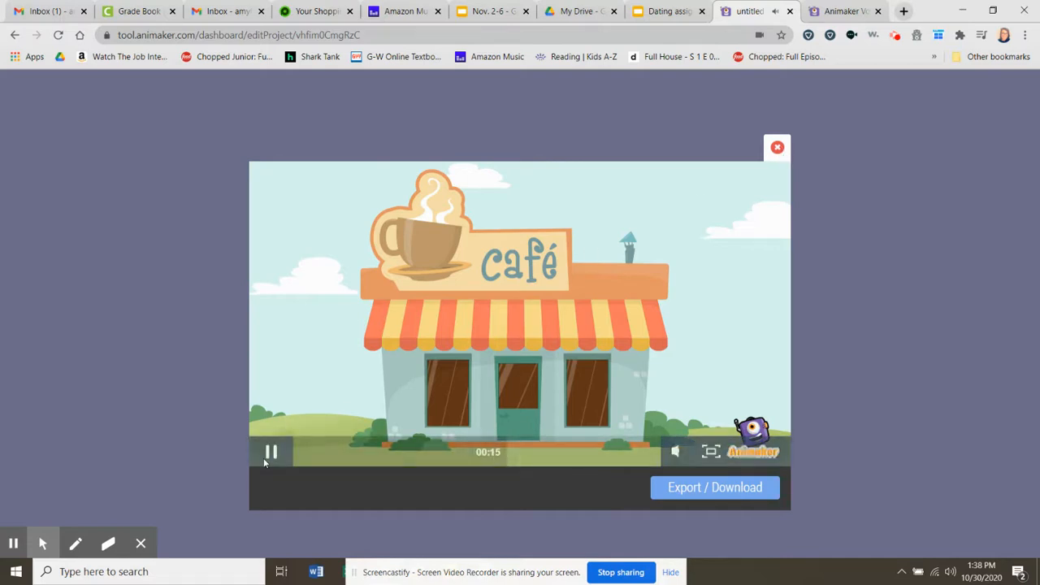
left_click(273, 454)
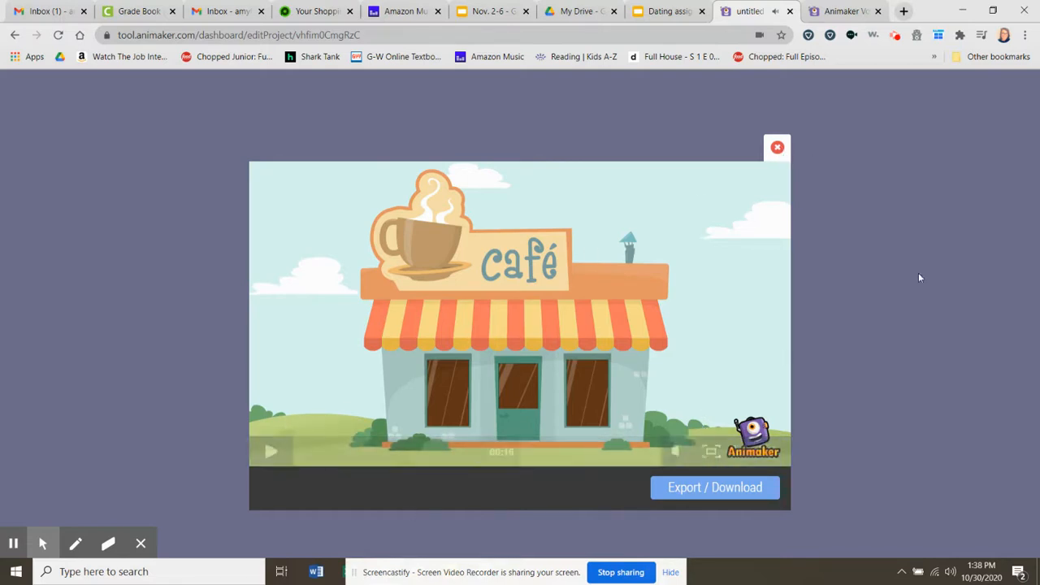